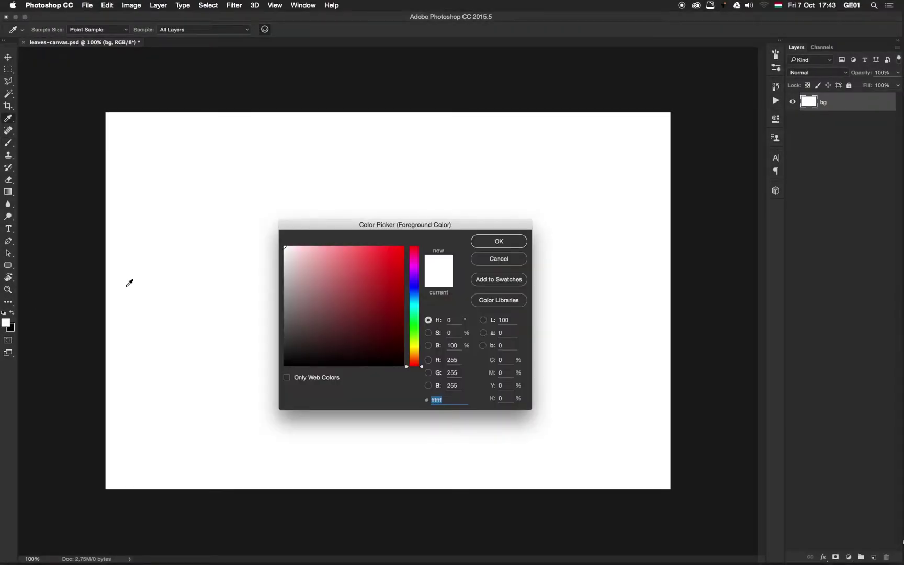
# Step: Set the foreground colour to a dark greyish brown, about #504841, and fill the bg layer with it
pyautogui.moveTo(313, 346); pyautogui.dragTo(299, 337)
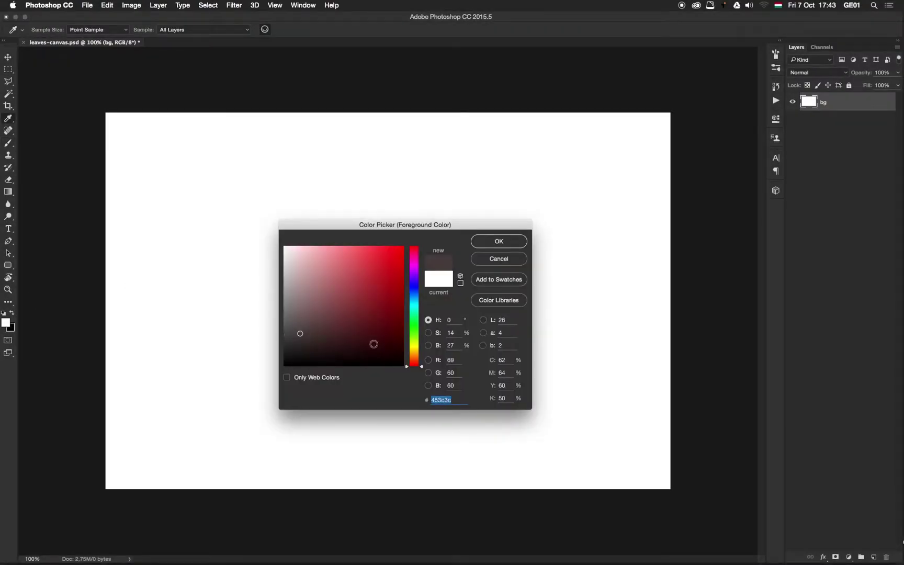
pyautogui.moveTo(415, 362); pyautogui.dragTo(417, 360)
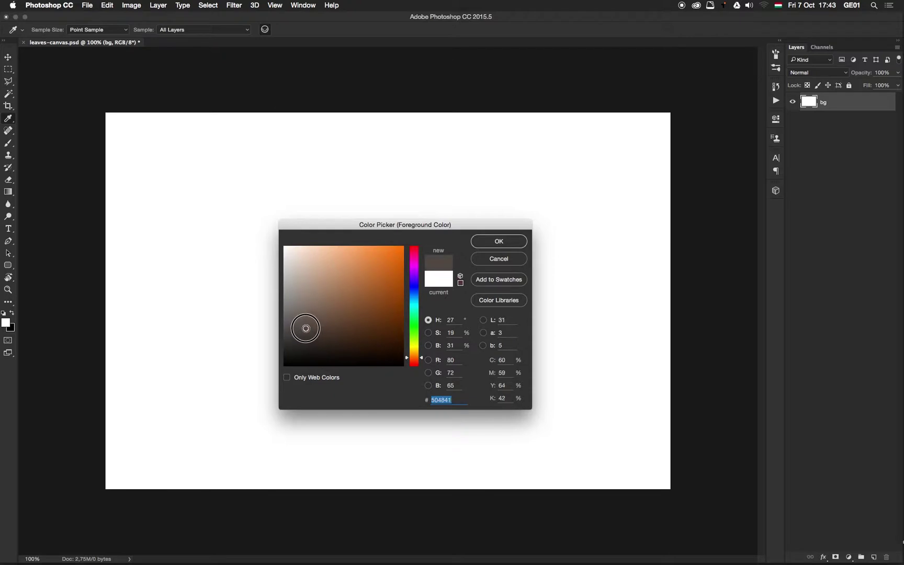
pyautogui.click(497, 241)
pyautogui.press('b')
pyautogui.click(107, 5)
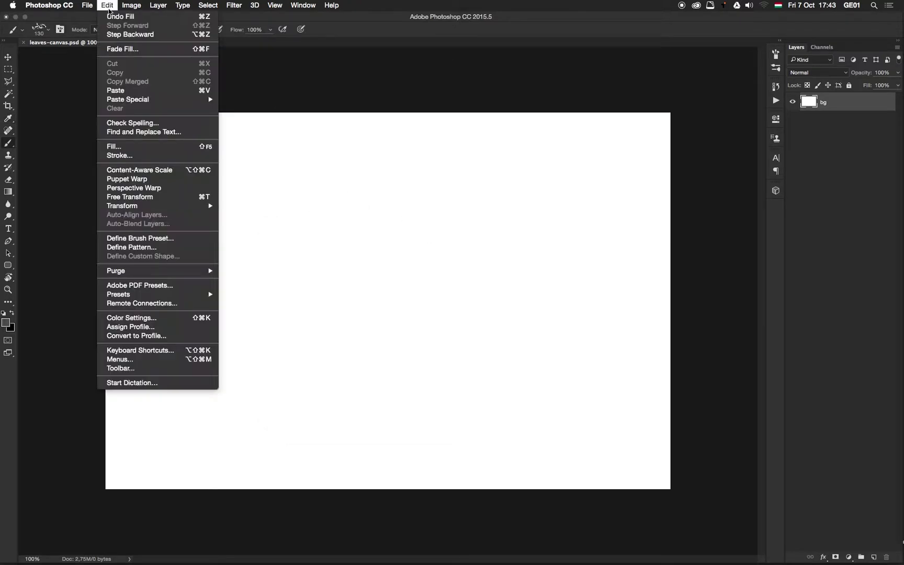
pyautogui.click(120, 151)
pyautogui.click(554, 278)
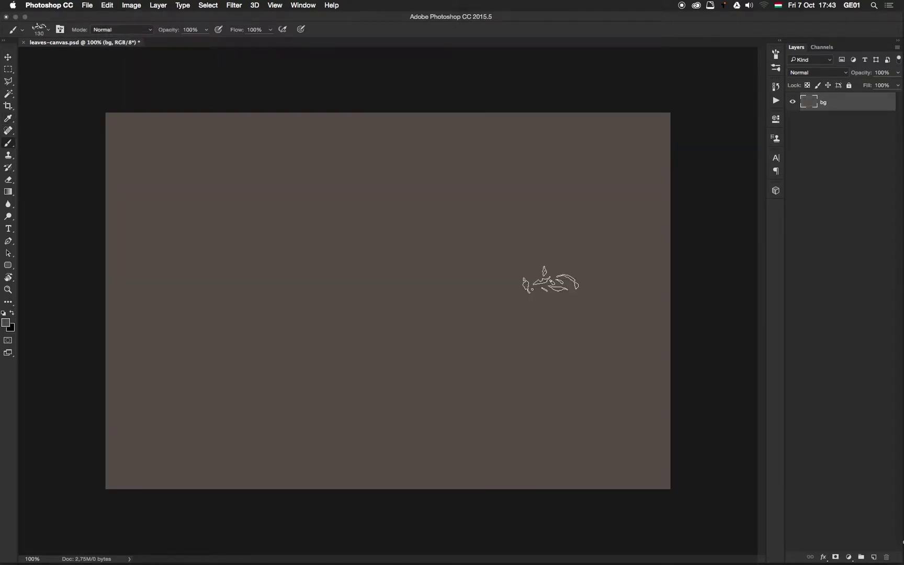
# Step: Add a new layer above bg and stamp the leaf brush twice side by side at 130 px
pyautogui.click(871, 557)
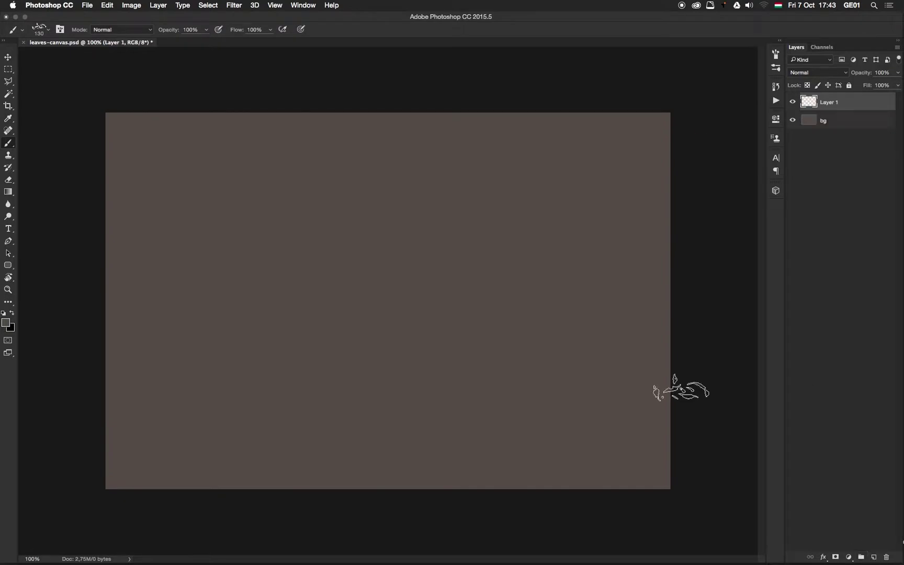
pyautogui.click(275, 279)
pyautogui.click(319, 275)
# Step: Review the leaf brush's Scattering and Shape Dynamics settings
pyautogui.click(776, 55)
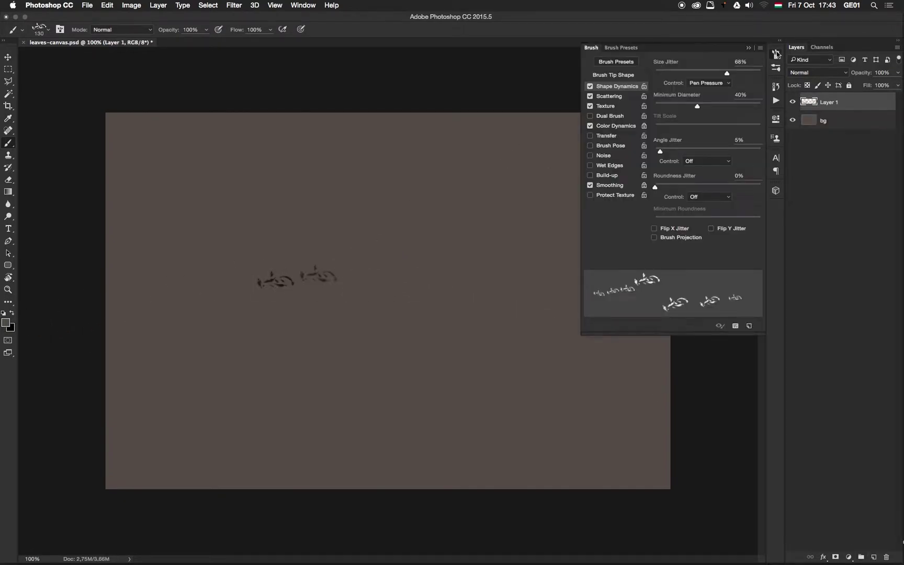
pyautogui.click(608, 96)
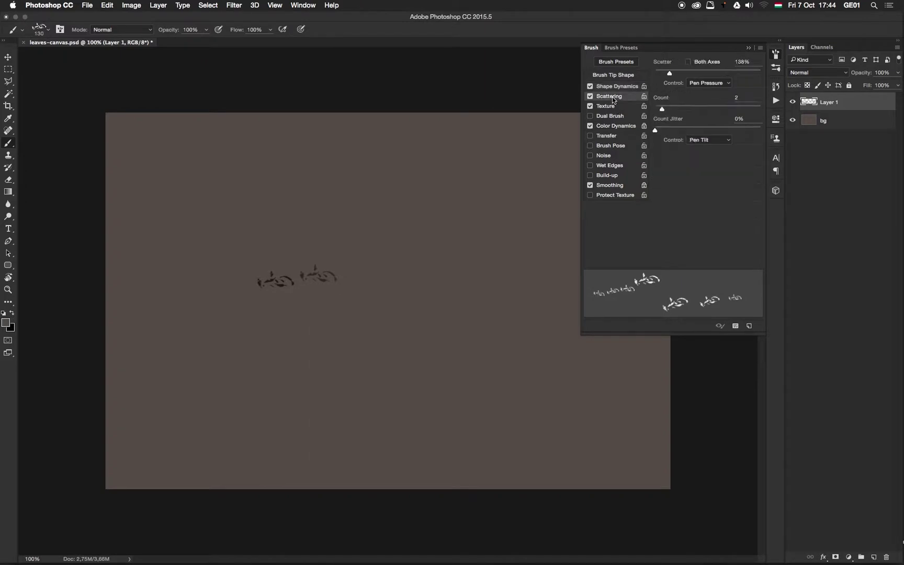
pyautogui.click(618, 87)
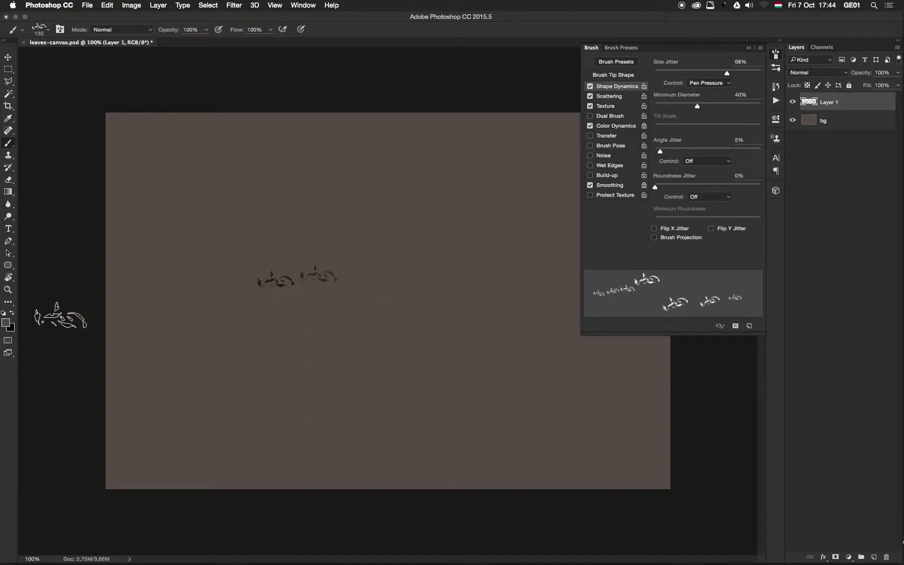
# Step: Set the foreground to a dark brown, about #473b32, and paint a patch of leaves around the first two stamps
pyautogui.click(9, 324)
pyautogui.click(320, 333)
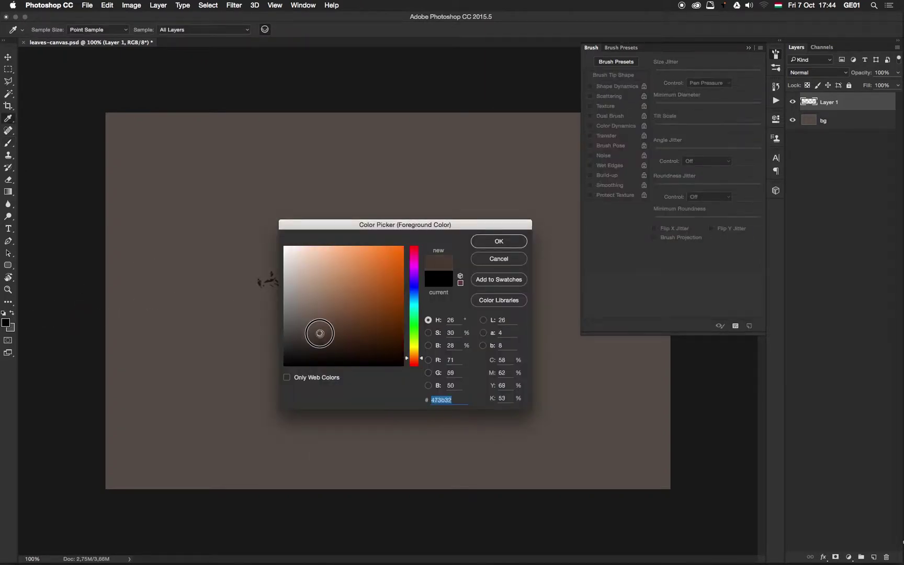
pyautogui.click(498, 241)
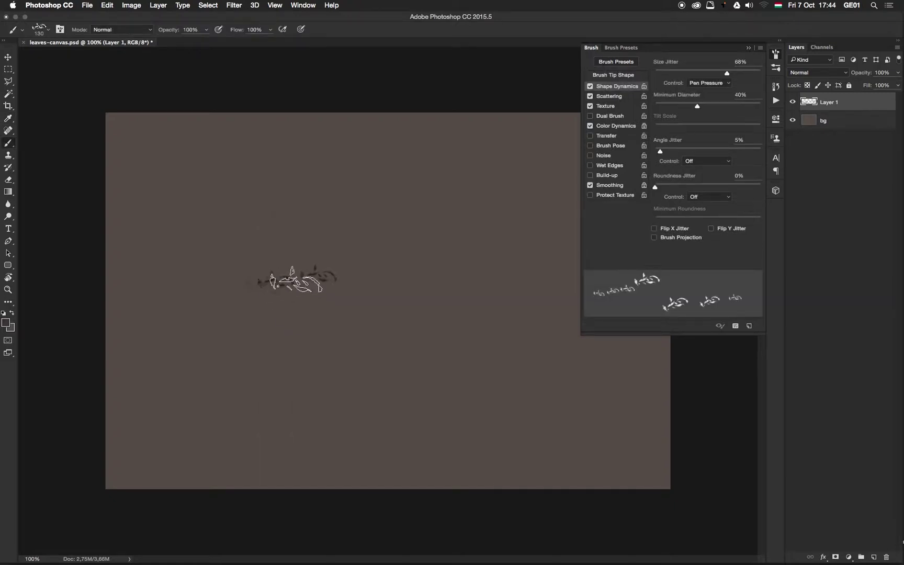
pyautogui.moveTo(277, 276)
pyautogui.mouseDown()
pyautogui.moveTo(402, 288)
pyautogui.moveTo(399, 268)
pyautogui.moveTo(286, 278)
pyautogui.moveTo(268, 294)
pyautogui.moveTo(306, 317)
pyautogui.moveTo(268, 284)
pyautogui.moveTo(316, 300)
pyautogui.moveTo(244, 276)
pyautogui.mouseUp()
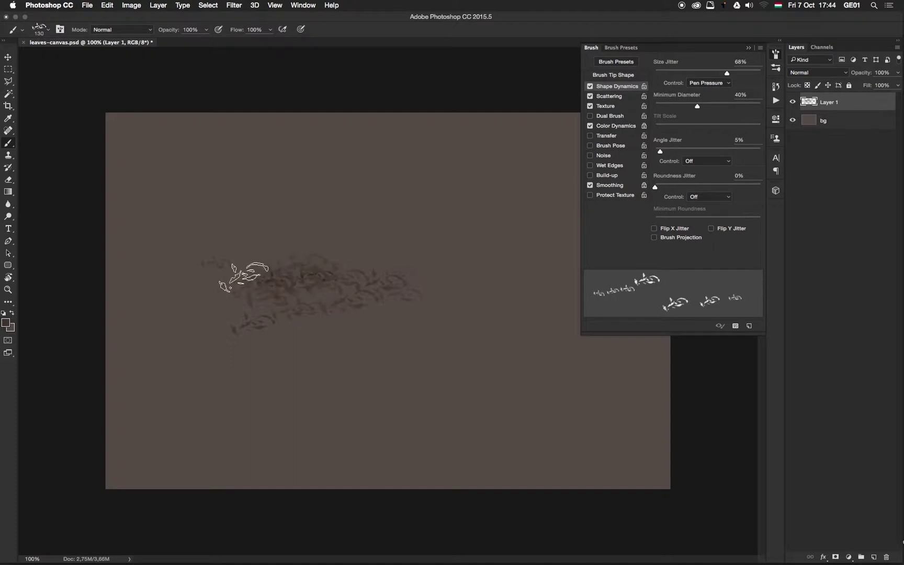
pyautogui.moveTo(258, 313)
pyautogui.mouseDown()
pyautogui.moveTo(186, 286)
pyautogui.moveTo(256, 286)
pyautogui.moveTo(253, 318)
pyautogui.mouseUp()
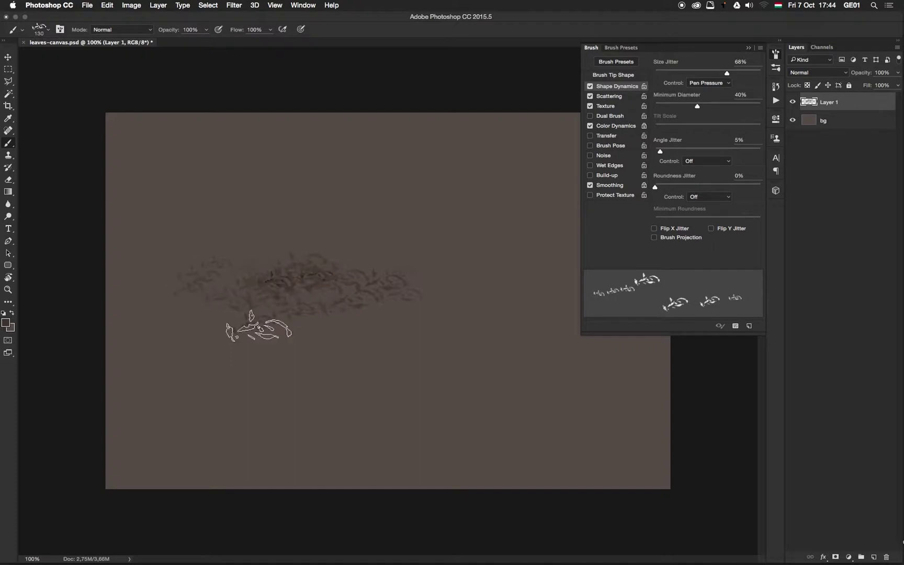
# Step: Lighten the foreground brown in two stages, first to #5c4f45, and paint lighter leaves over the patch, extending it sideways and downward
pyautogui.click(8, 323)
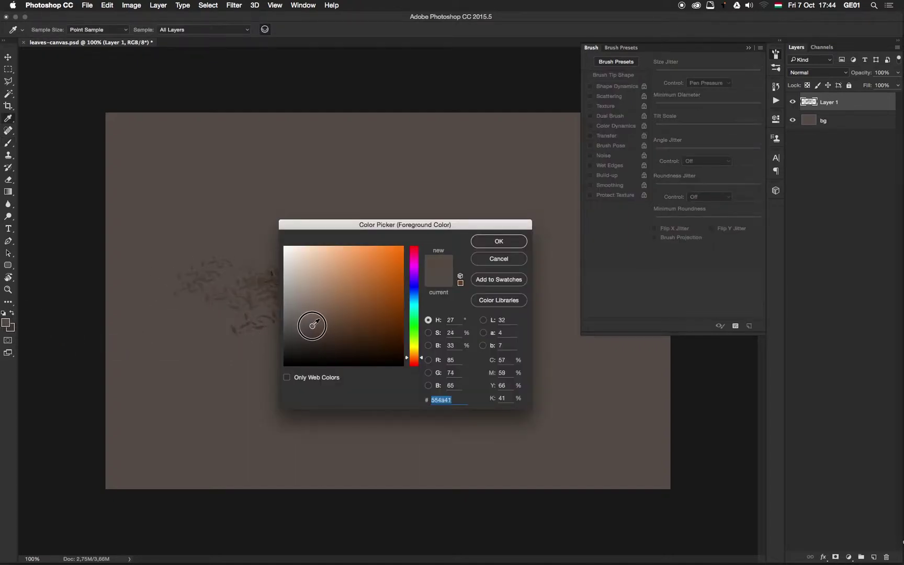
pyautogui.click(498, 239)
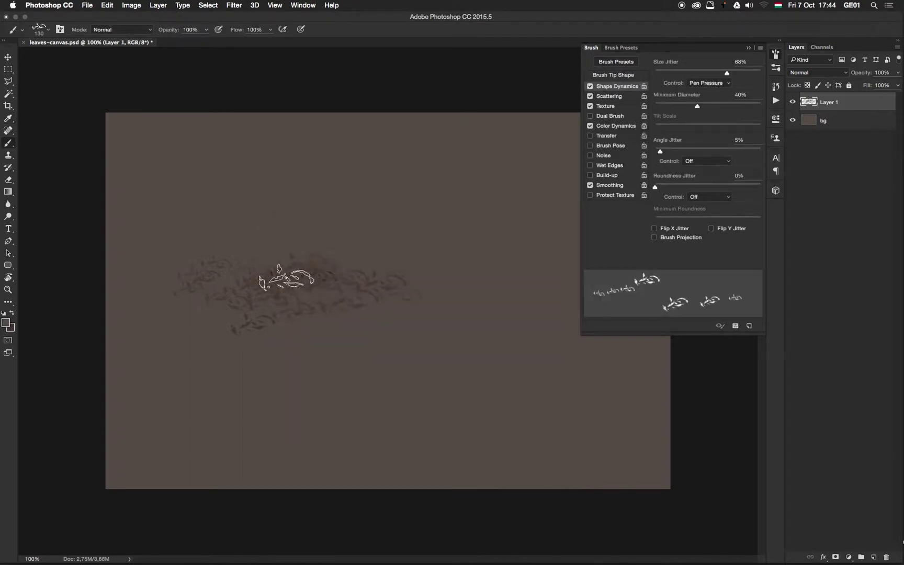
pyautogui.click(8, 324)
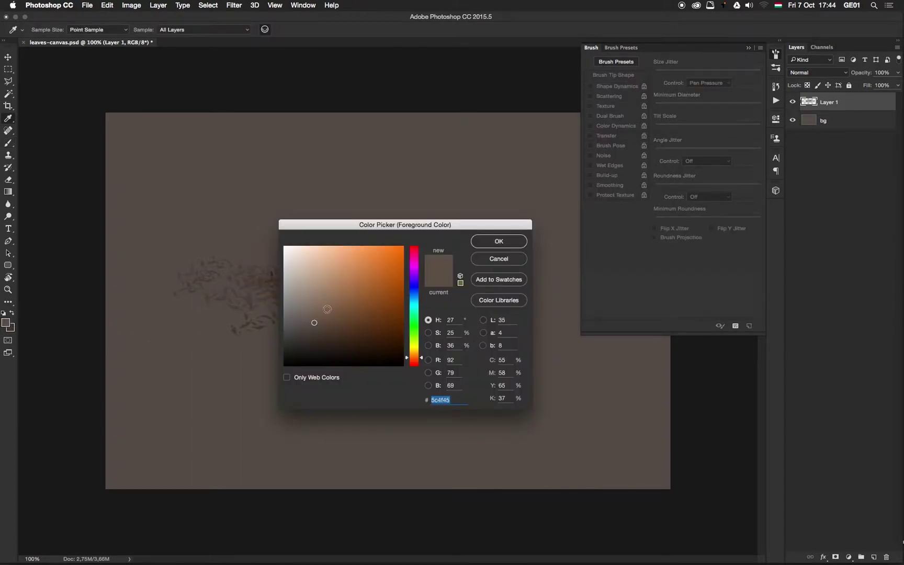
pyautogui.click(312, 313)
pyautogui.click(489, 239)
pyautogui.click(749, 47)
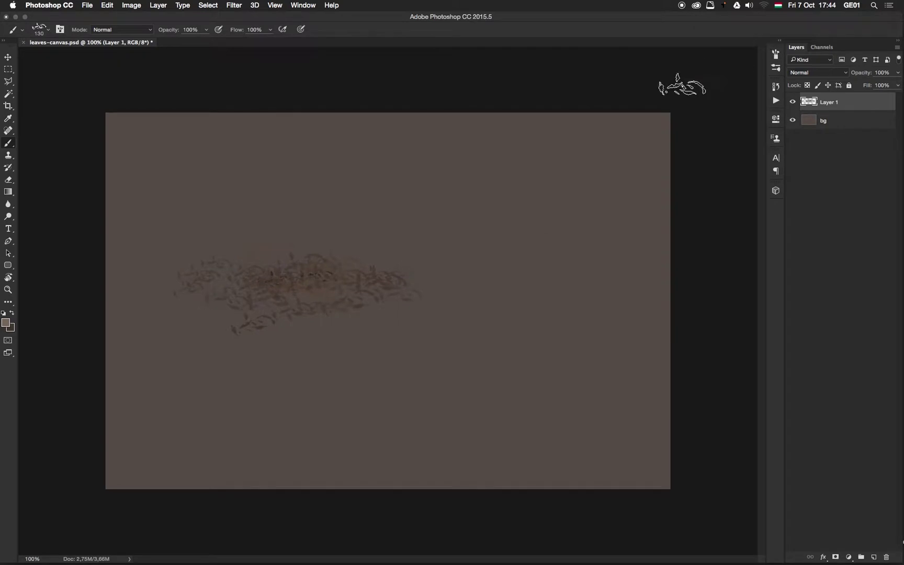
pyautogui.moveTo(414, 294)
pyautogui.mouseDown()
pyautogui.moveTo(332, 313)
pyautogui.moveTo(299, 310)
pyautogui.moveTo(324, 317)
pyautogui.moveTo(283, 315)
pyautogui.moveTo(296, 321)
pyautogui.moveTo(327, 306)
pyautogui.moveTo(401, 308)
pyautogui.moveTo(315, 306)
pyautogui.moveTo(333, 273)
pyautogui.moveTo(455, 308)
pyautogui.moveTo(489, 329)
pyautogui.moveTo(413, 296)
pyautogui.moveTo(552, 297)
pyautogui.moveTo(436, 275)
pyautogui.mouseUp()
pyautogui.moveTo(511, 305)
pyautogui.mouseDown()
pyautogui.moveTo(526, 337)
pyautogui.moveTo(492, 378)
pyautogui.moveTo(576, 370)
pyautogui.moveTo(339, 390)
pyautogui.moveTo(299, 368)
pyautogui.moveTo(259, 382)
pyautogui.moveTo(196, 329)
pyautogui.moveTo(185, 290)
pyautogui.moveTo(236, 318)
pyautogui.moveTo(169, 265)
pyautogui.moveTo(244, 377)
pyautogui.moveTo(248, 405)
pyautogui.moveTo(361, 422)
pyautogui.mouseUp()
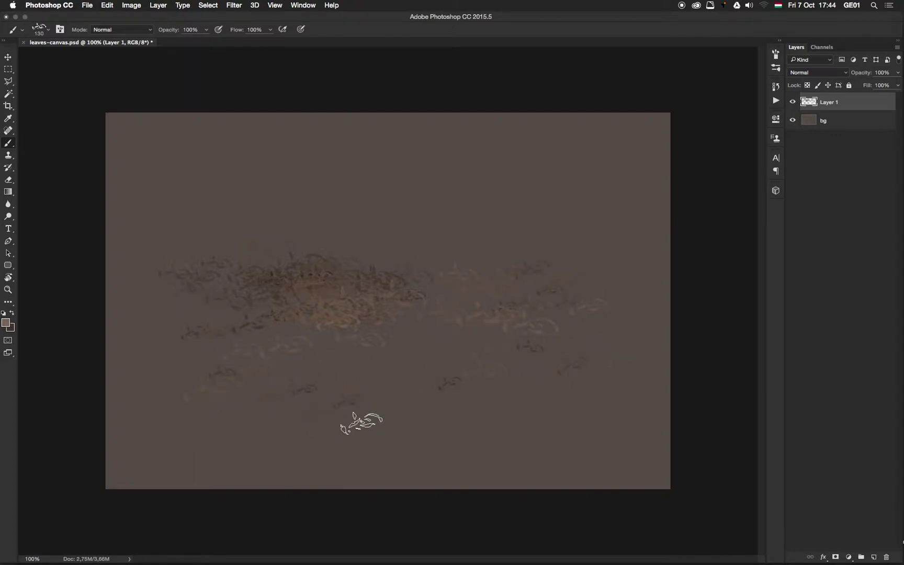
# Step: Set the foreground to dark brown #433930 and paint dense leaves across the patch's left, centre and lower area
pyautogui.click(11, 323)
pyautogui.click(313, 330)
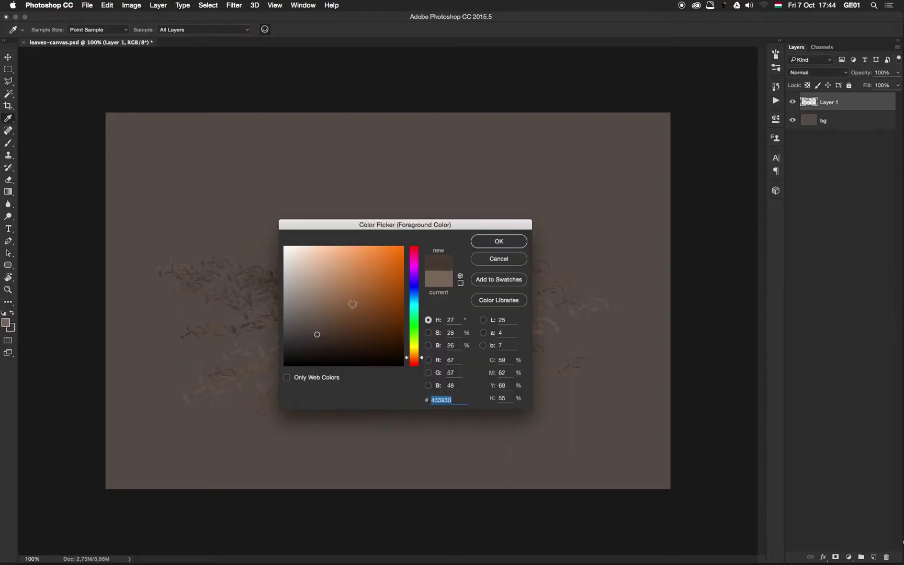
pyautogui.click(498, 241)
pyautogui.moveTo(259, 355)
pyautogui.mouseDown()
pyautogui.moveTo(324, 336)
pyautogui.moveTo(293, 325)
pyautogui.moveTo(319, 334)
pyautogui.moveTo(333, 306)
pyautogui.mouseUp()
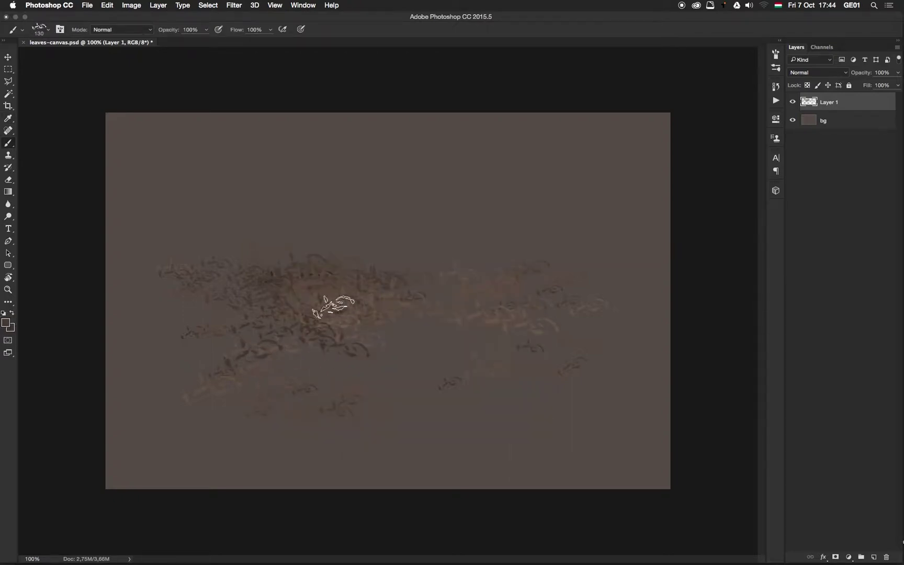
pyautogui.moveTo(230, 314)
pyautogui.mouseDown()
pyautogui.moveTo(212, 326)
pyautogui.moveTo(188, 312)
pyautogui.moveTo(197, 295)
pyautogui.moveTo(197, 335)
pyautogui.moveTo(255, 359)
pyautogui.moveTo(221, 356)
pyautogui.moveTo(305, 387)
pyautogui.moveTo(290, 398)
pyautogui.moveTo(312, 390)
pyautogui.moveTo(232, 393)
pyautogui.moveTo(289, 365)
pyautogui.moveTo(389, 420)
pyautogui.moveTo(481, 398)
pyautogui.moveTo(397, 369)
pyautogui.moveTo(409, 381)
pyautogui.moveTo(372, 349)
pyautogui.moveTo(348, 362)
pyautogui.moveTo(282, 369)
pyautogui.moveTo(362, 307)
pyautogui.moveTo(313, 337)
pyautogui.moveTo(263, 328)
pyautogui.moveTo(498, 329)
pyautogui.moveTo(429, 312)
pyautogui.moveTo(447, 302)
pyautogui.moveTo(417, 280)
pyautogui.moveTo(460, 363)
pyautogui.moveTo(411, 387)
pyautogui.moveTo(526, 399)
pyautogui.mouseUp()
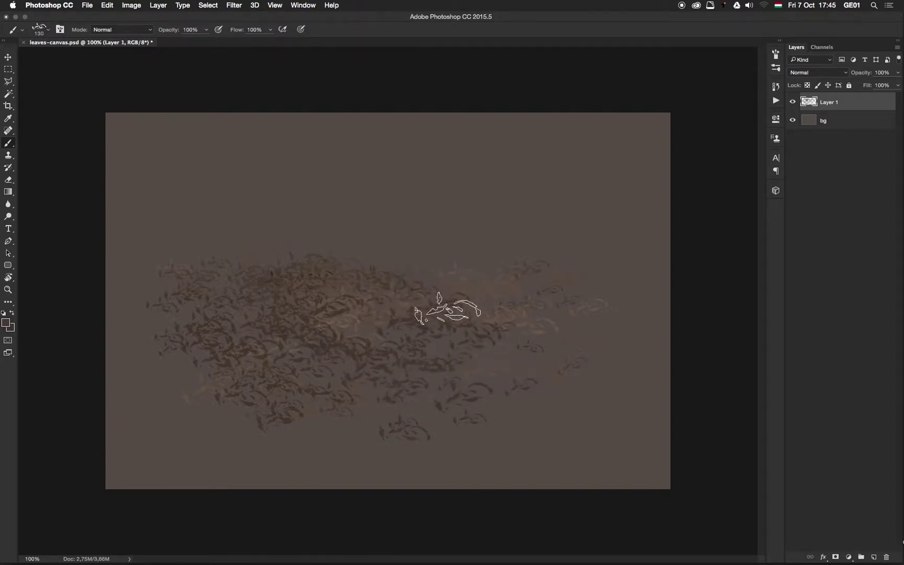
# Step: Paint small leaves along the patch's far edge with an 87 px brush, and add leaves in the centre at 118 px
pyautogui.rightClick(448, 309)
pyautogui.click(399, 283)
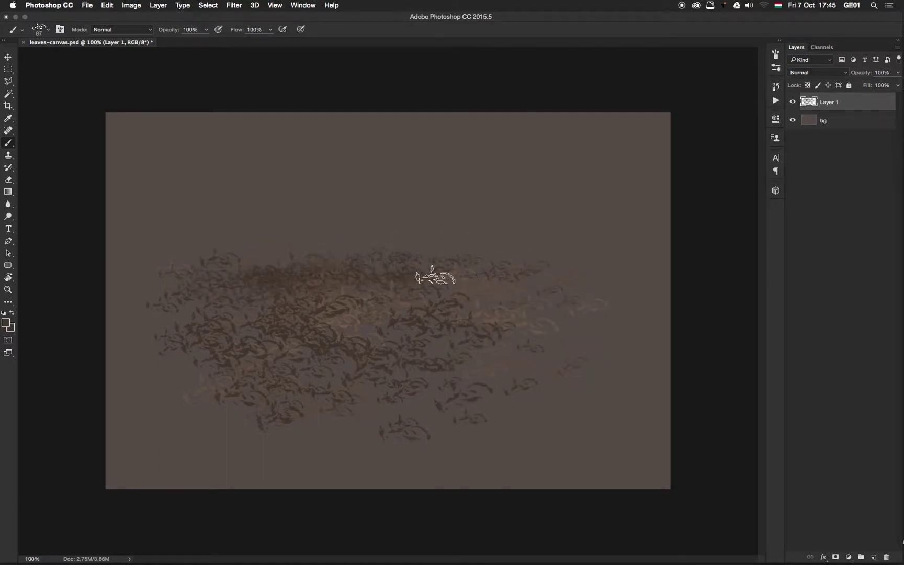
pyautogui.rightClick(473, 314)
pyautogui.moveTo(554, 340); pyautogui.dragTo(552, 339)
pyautogui.click(428, 333)
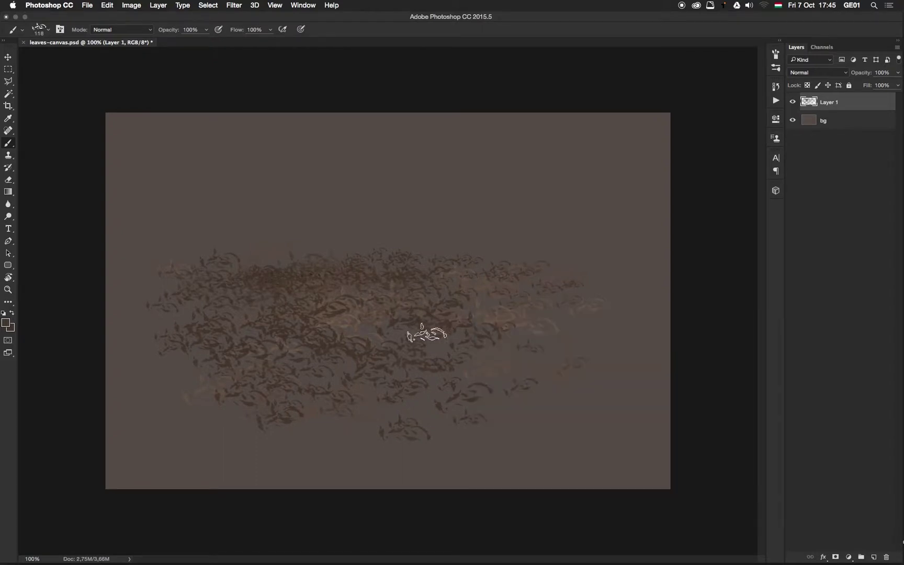
# Step: Change the foreground to a slightly lighter, warmer brown and paint leaves across the middle of the patch
pyautogui.click(8, 324)
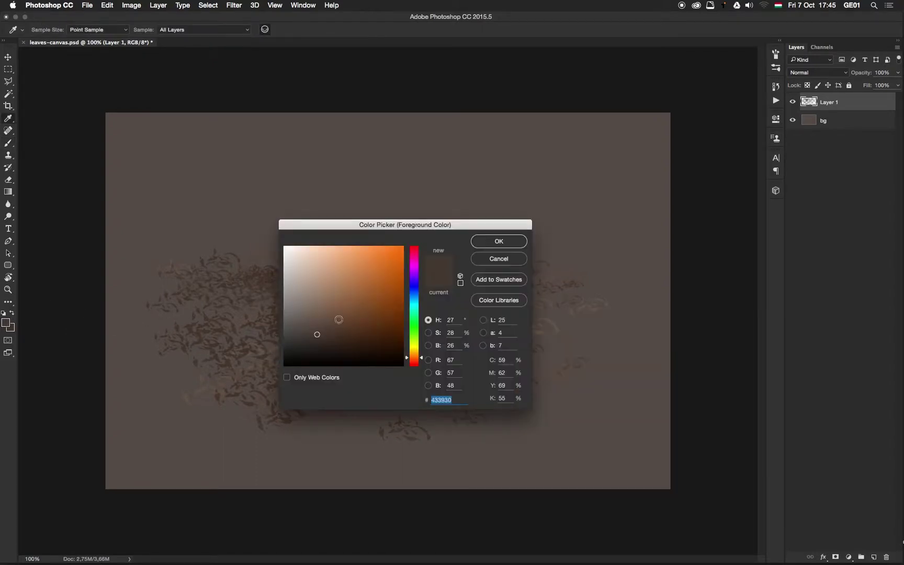
pyautogui.click(324, 327)
pyautogui.click(493, 242)
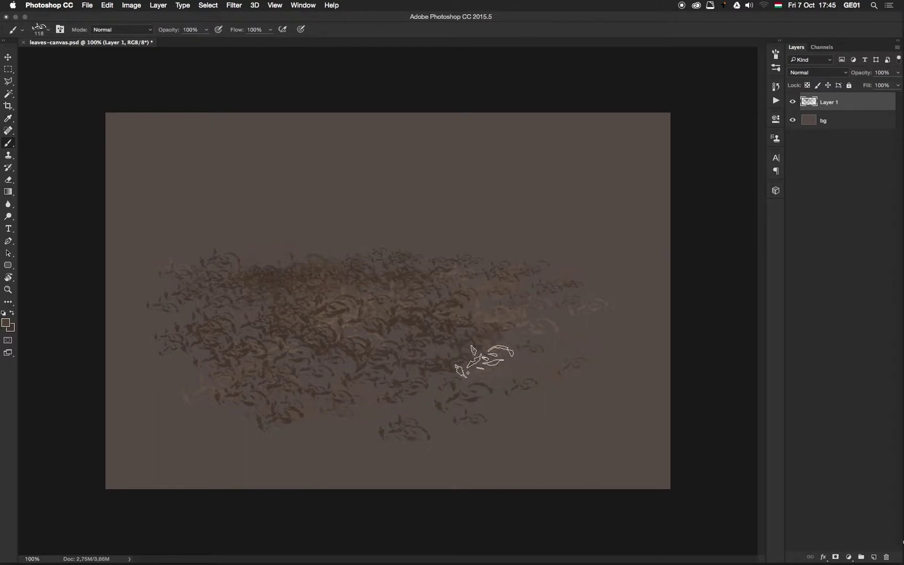
pyautogui.moveTo(408, 343)
pyautogui.mouseDown()
pyautogui.moveTo(358, 352)
pyautogui.moveTo(365, 343)
pyautogui.moveTo(327, 366)
pyautogui.moveTo(343, 382)
pyautogui.moveTo(341, 367)
pyautogui.moveTo(278, 327)
pyautogui.mouseUp()
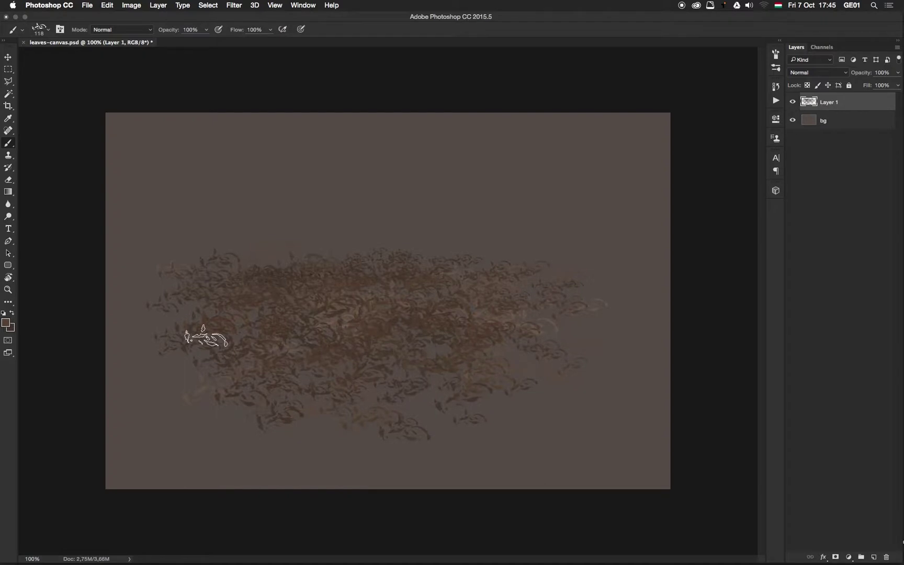
# Step: Set the foreground to orange-brown #6c4e37 and paint accent leaves throughout the patch, enlarging the brush to 150 px
pyautogui.click(5, 323)
pyautogui.moveTo(341, 318); pyautogui.dragTo(343, 315)
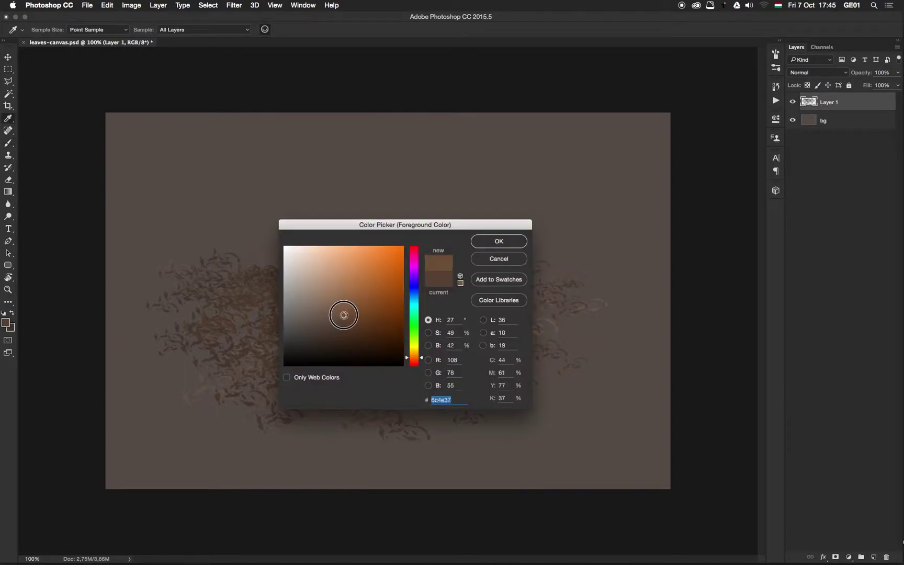
pyautogui.click(480, 242)
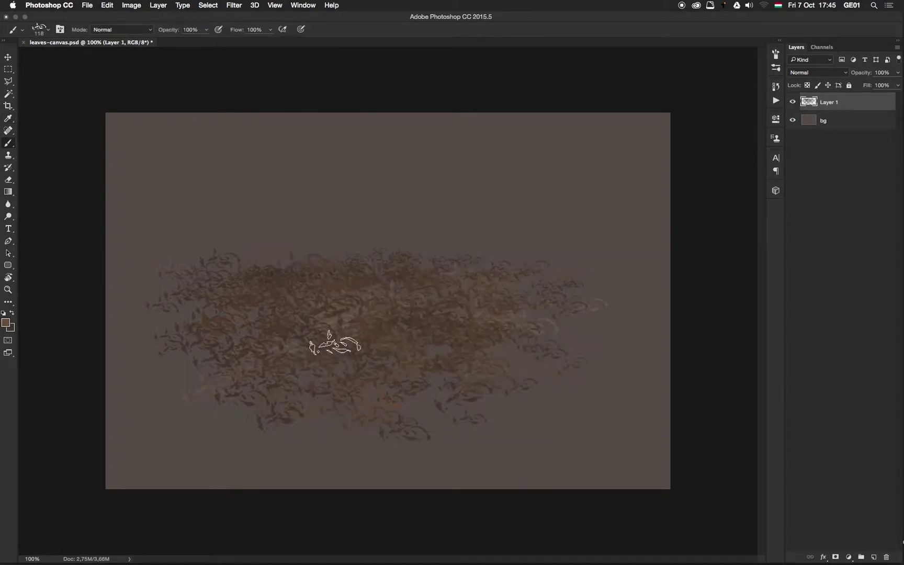
pyautogui.moveTo(377, 308)
pyautogui.mouseDown()
pyautogui.moveTo(358, 289)
pyautogui.moveTo(292, 310)
pyautogui.moveTo(271, 306)
pyautogui.moveTo(291, 331)
pyautogui.moveTo(238, 296)
pyautogui.moveTo(234, 329)
pyautogui.moveTo(262, 324)
pyautogui.moveTo(198, 289)
pyautogui.mouseUp()
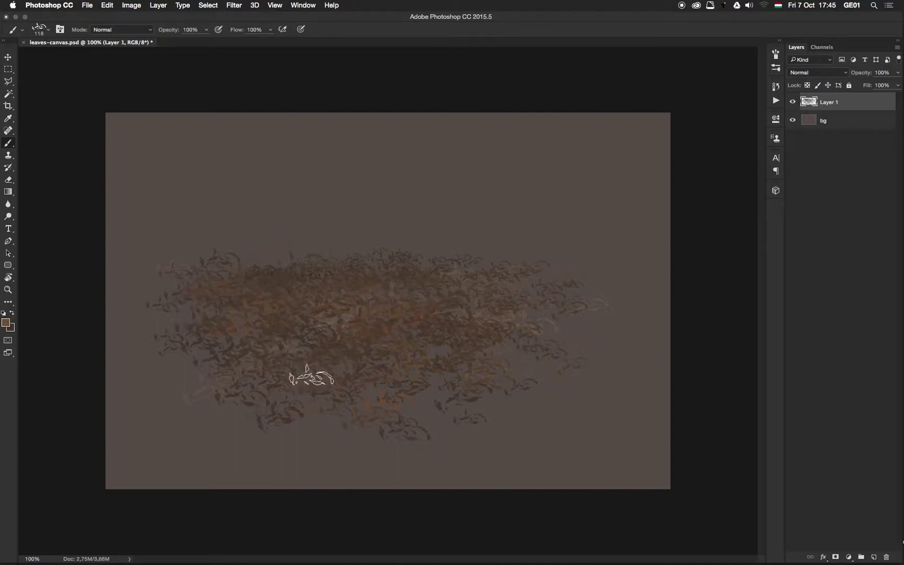
pyautogui.rightClick(447, 357)
pyautogui.click(344, 376)
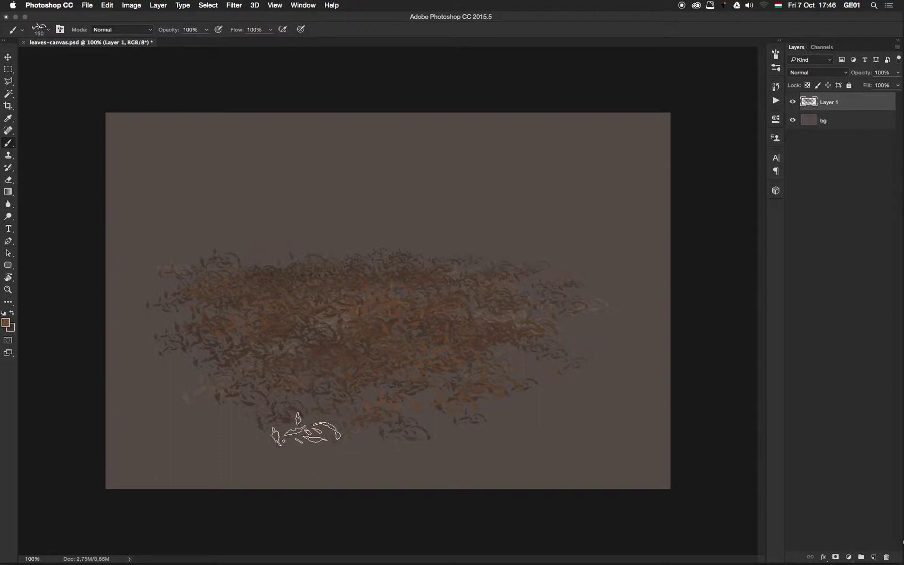
# Step: On the bg layer, sample the background brown, darken it, and paint dark leaves behind and around the patch
pyautogui.click(825, 120)
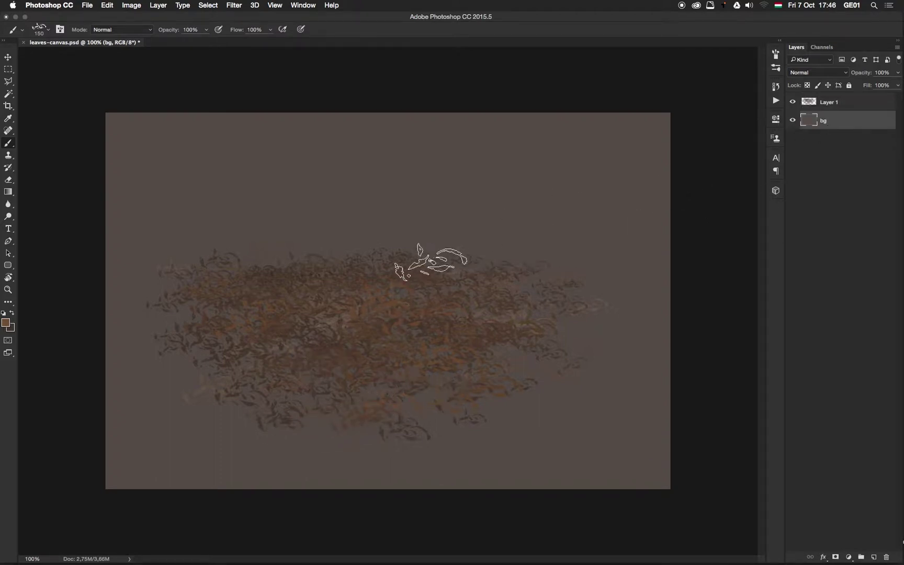
pyautogui.press('i')
pyautogui.click(7, 323)
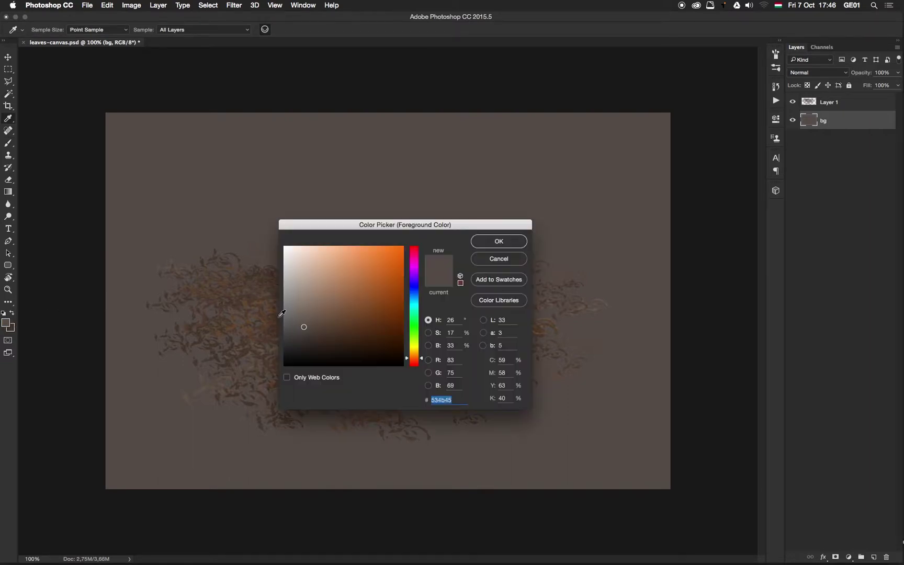
pyautogui.moveTo(309, 334); pyautogui.dragTo(310, 337)
pyautogui.click(486, 241)
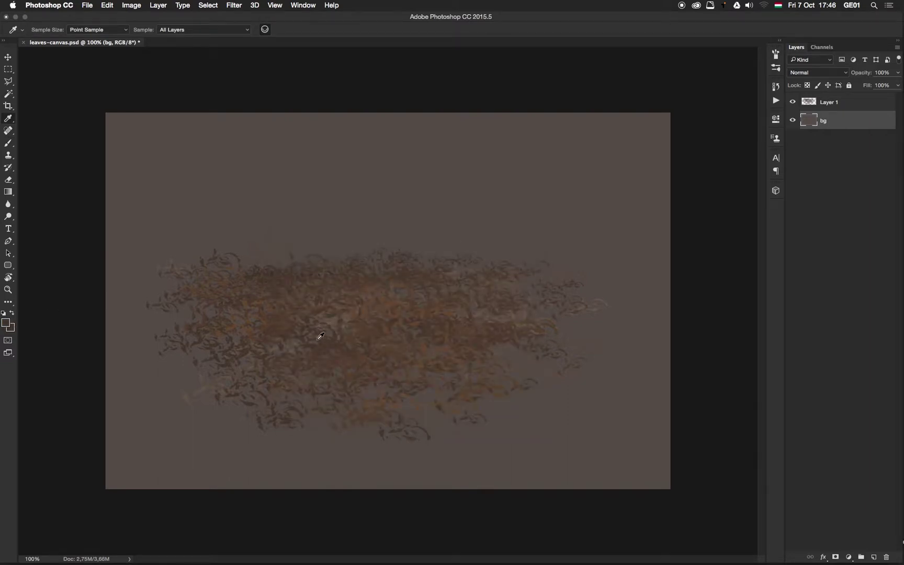
pyautogui.press('b')
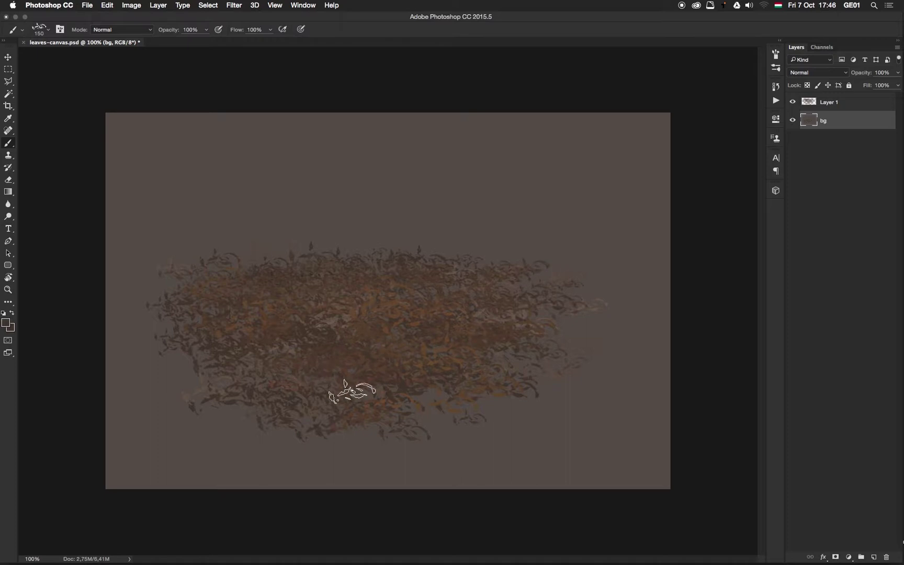
# Step: Rename the leaf layer as 1 and add a new empty layer above it
pyautogui.click(822, 109)
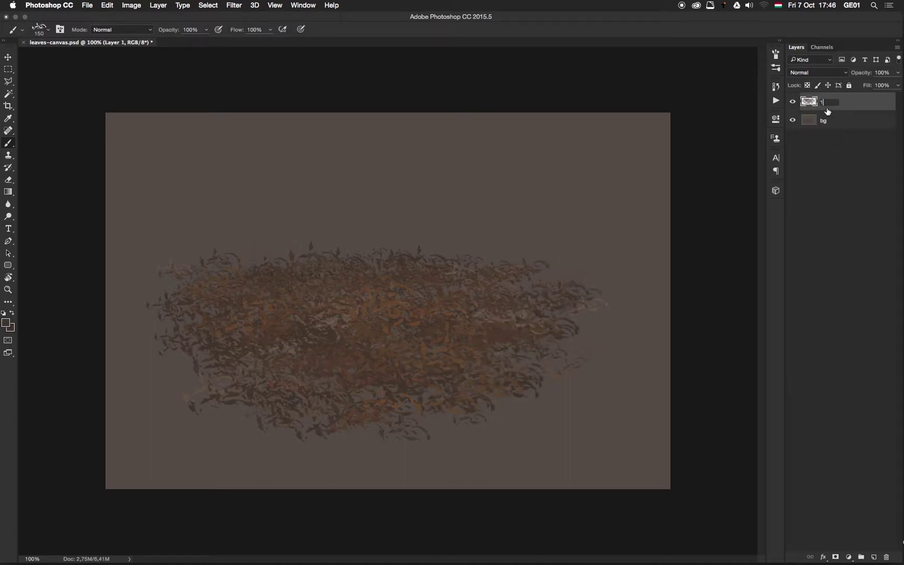
pyautogui.click(873, 557)
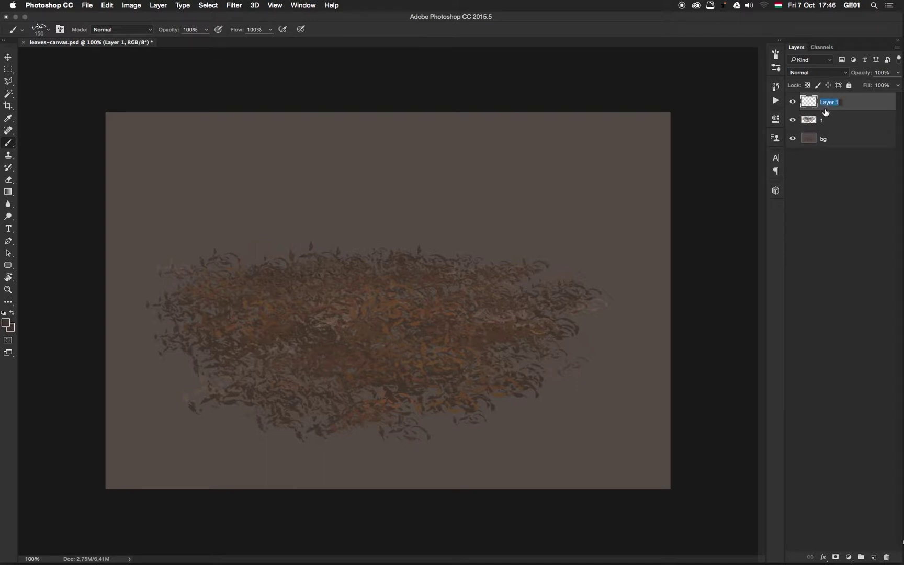
# Step: Name the empty layer 2, choose the 133 grass brush at 94 px, and set a muted olive foreground colour
pyautogui.rightClick(429, 290)
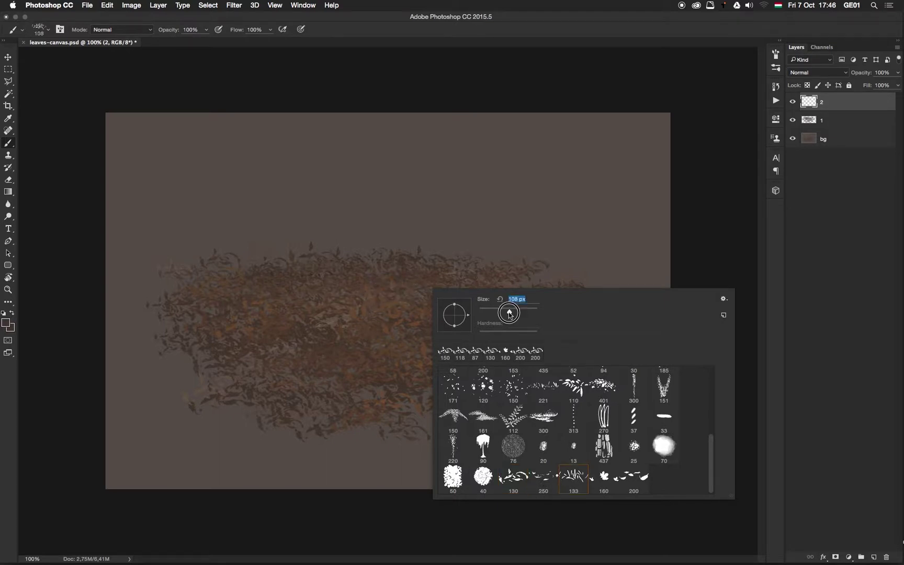
pyautogui.moveTo(460, 260)
pyautogui.mouseDown()
pyautogui.moveTo(466, 280)
pyautogui.moveTo(459, 268)
pyautogui.mouseUp()
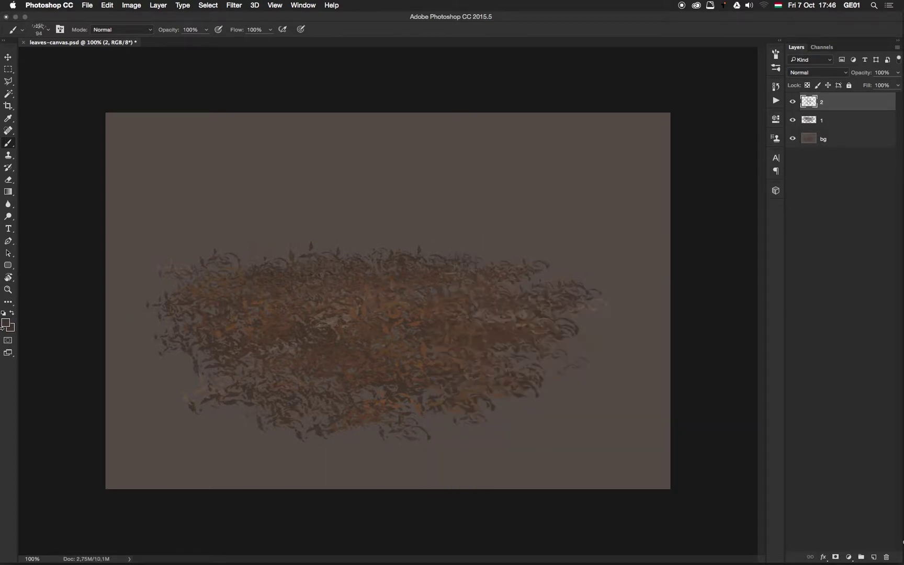
pyautogui.click(4, 324)
pyautogui.click(322, 319)
pyautogui.moveTo(414, 357); pyautogui.dragTo(414, 348)
pyautogui.click(499, 241)
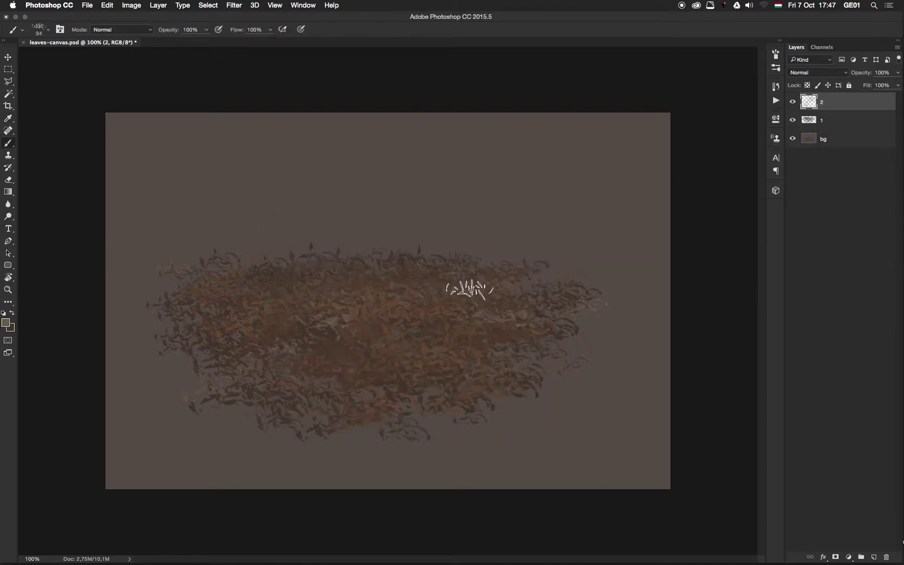
# Step: Brighten the olive foreground slightly and paint grass tufts along the back and left side of the patch
pyautogui.click(4, 324)
pyautogui.click(329, 309)
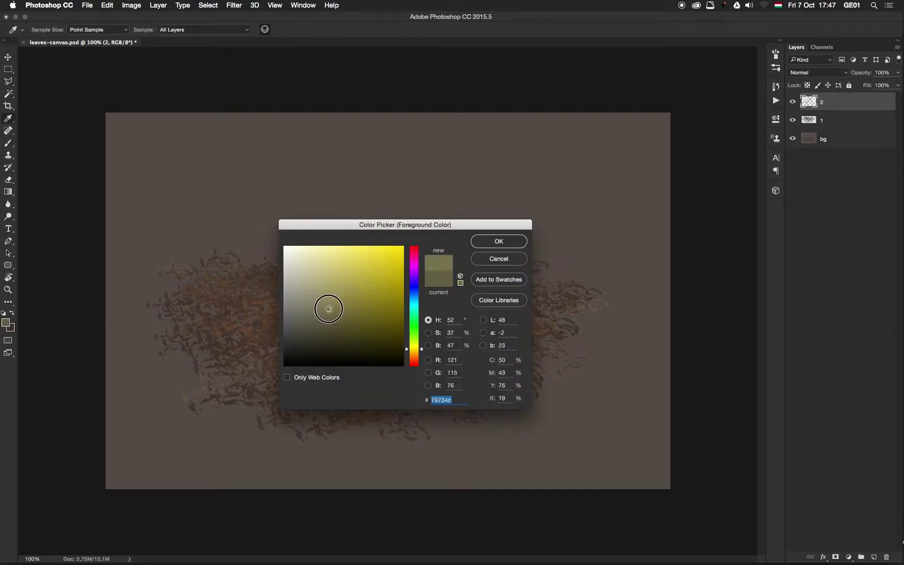
pyautogui.click(522, 240)
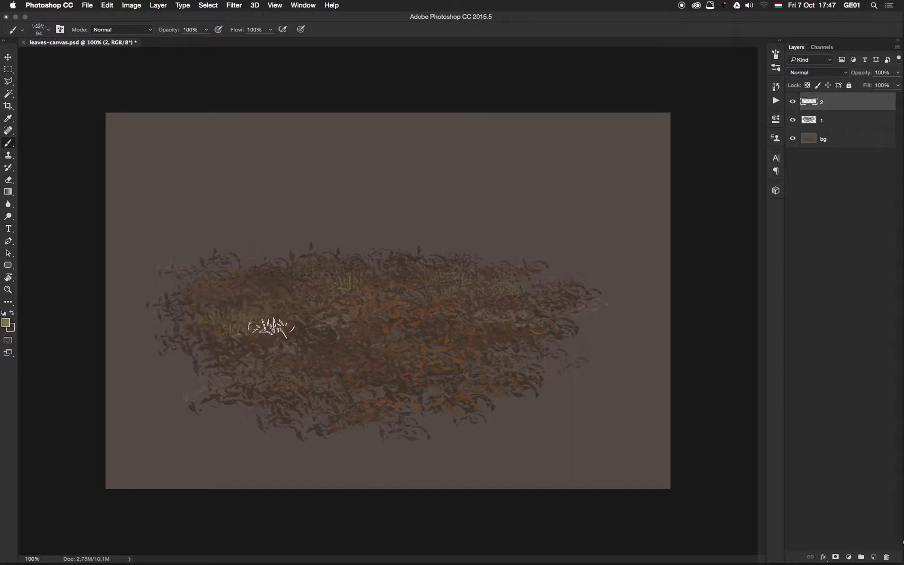
# Step: Add grass to the patch's upper left and right edge at 79 px, and to its right-centre area at 100 px
pyautogui.rightClick(267, 272)
pyautogui.click(264, 272)
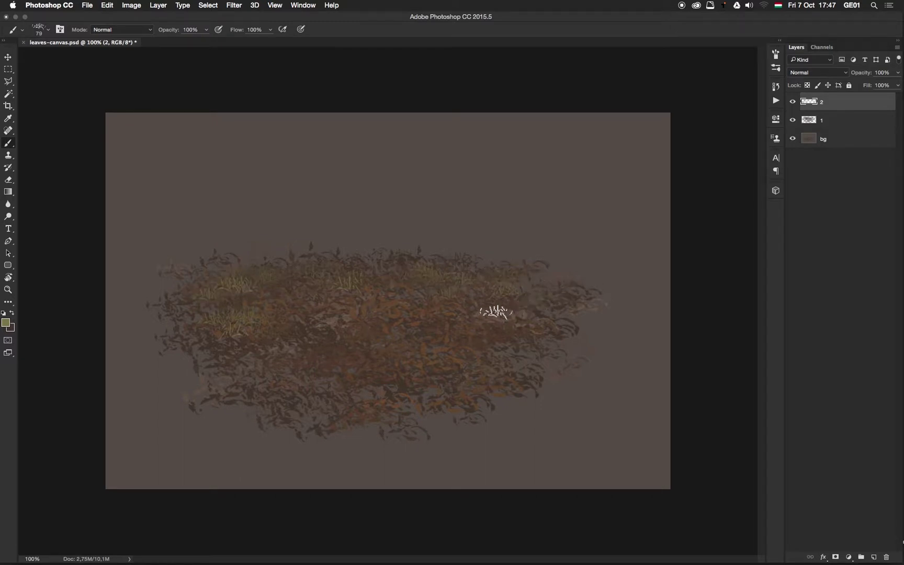
pyautogui.rightClick(547, 309)
pyautogui.click(456, 357)
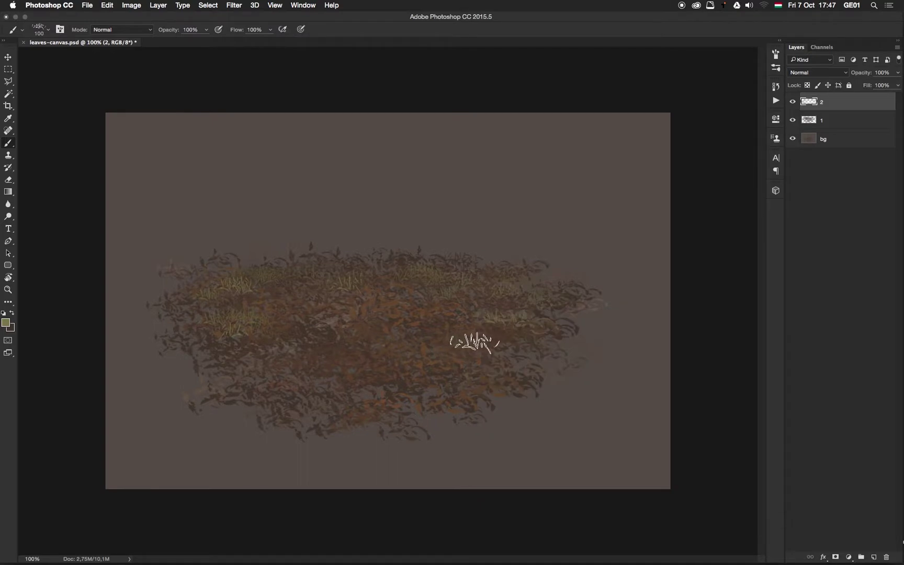
pyautogui.moveTo(449, 353); pyautogui.dragTo(495, 361)
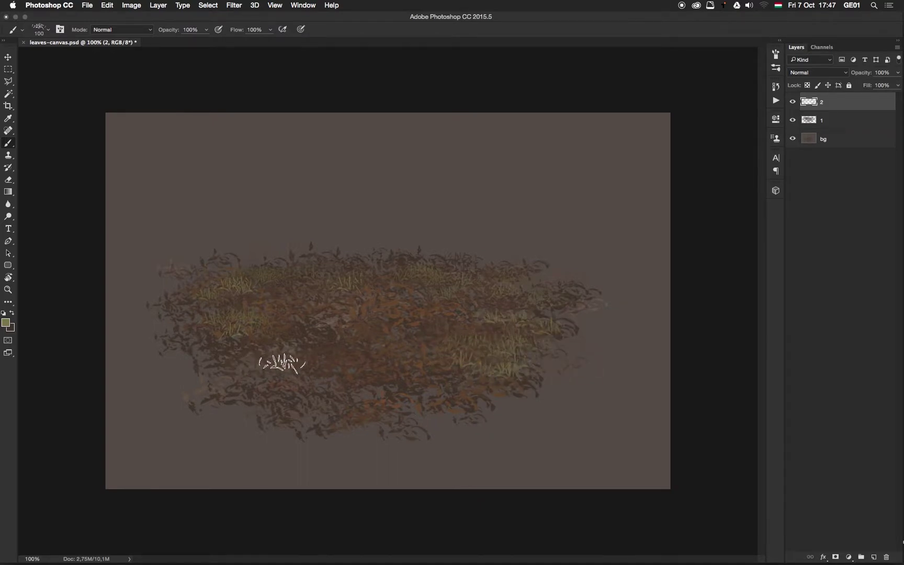
# Step: Enlarge the grass brush to 166 px and paint tufts in the lower left of the patch
pyautogui.rightClick(465, 348)
pyautogui.moveTo(473, 353); pyautogui.dragTo(471, 353)
pyautogui.click(327, 385)
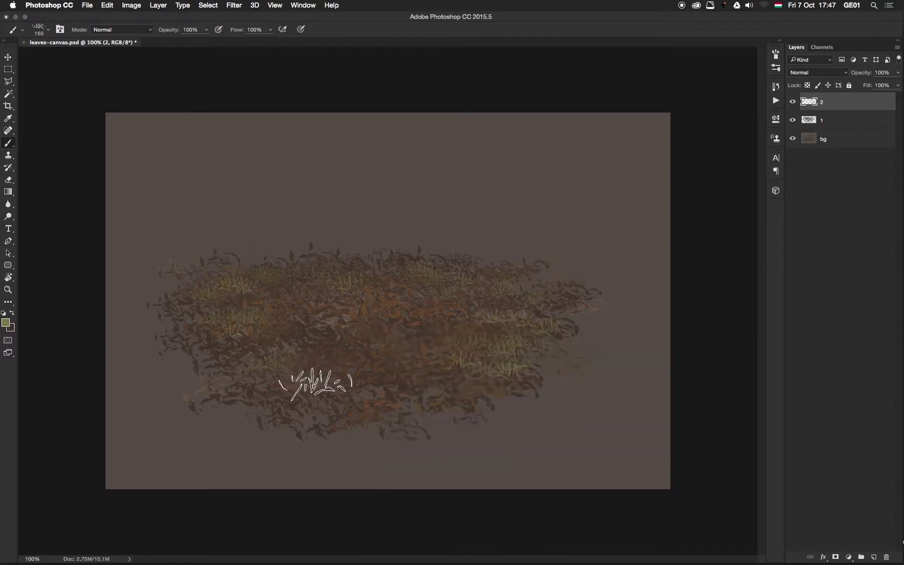
pyautogui.moveTo(317, 382)
pyautogui.mouseDown()
pyautogui.moveTo(290, 396)
pyautogui.moveTo(280, 369)
pyautogui.mouseUp()
# Step: Paint more grass across the lower part of the patch with the brush at 150 px and 140 px
pyautogui.rightClick(427, 387)
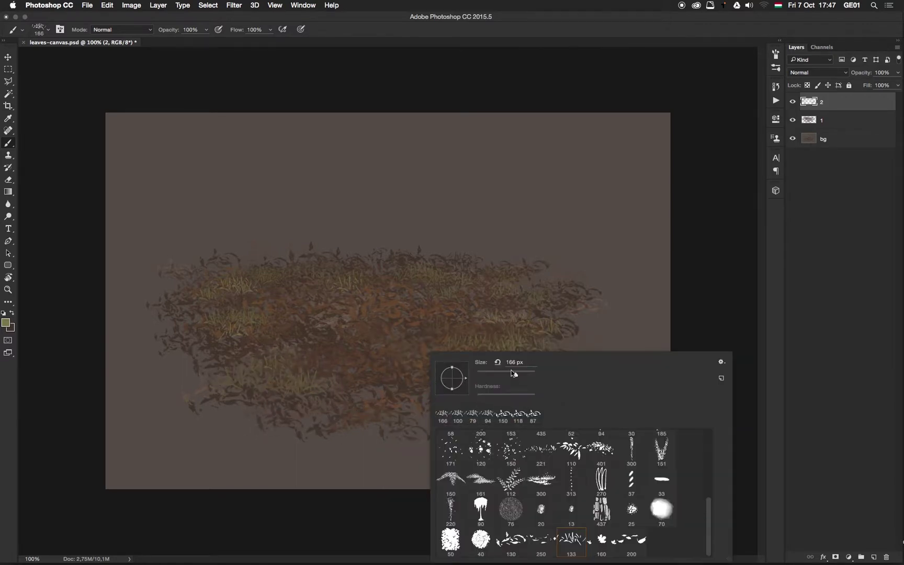
pyautogui.moveTo(523, 375); pyautogui.dragTo(517, 375)
pyautogui.press('Return')
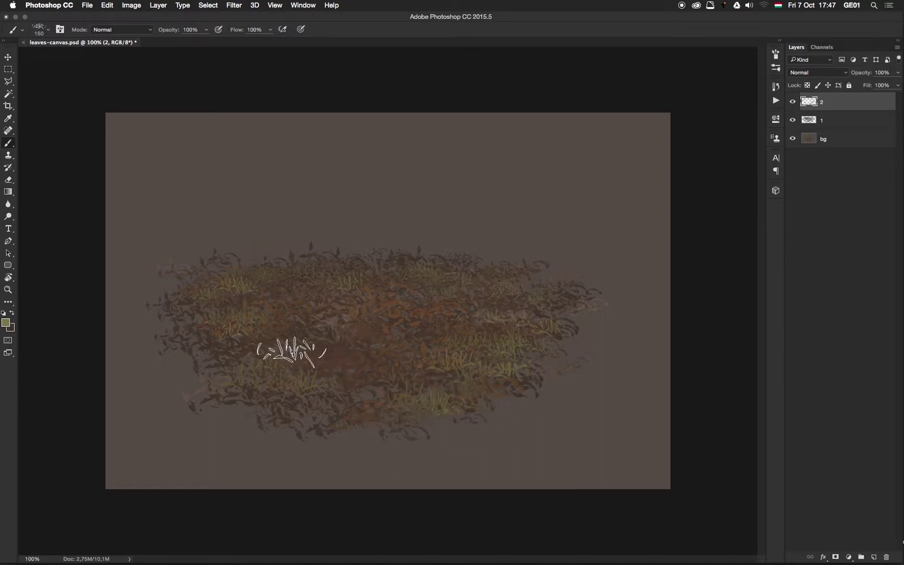
pyautogui.rightClick(357, 340)
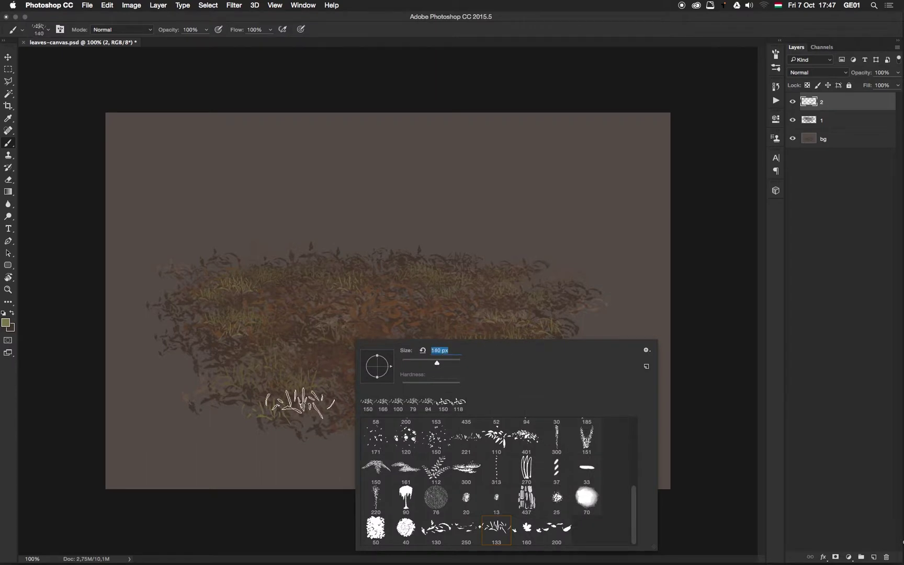
pyautogui.click(301, 403)
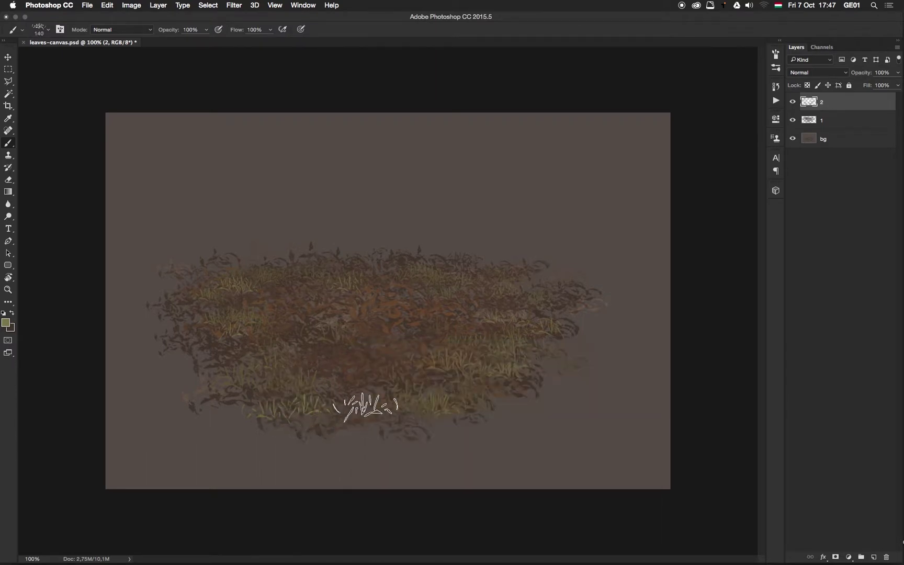
# Step: Enlarge the grass brush to 332 px and paint tall grass along the patch's front edge on both sides
pyautogui.rightClick(366, 407)
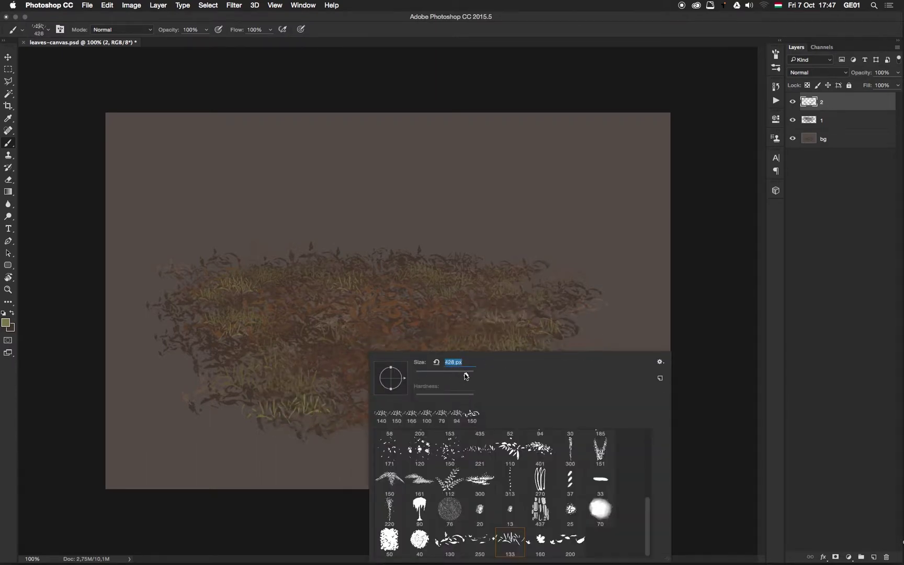
pyautogui.moveTo(466, 375); pyautogui.dragTo(463, 376)
pyautogui.click(312, 508)
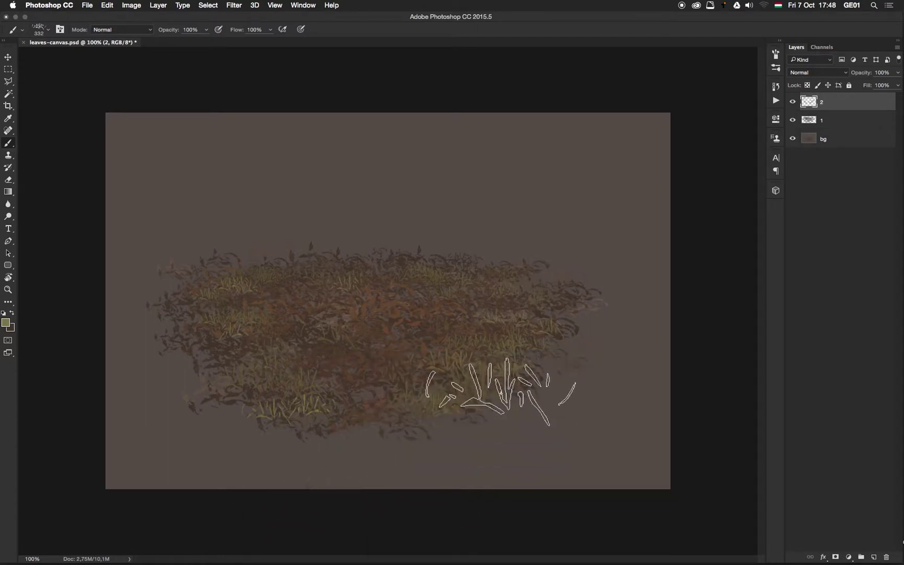
pyautogui.moveTo(481, 399); pyautogui.dragTo(461, 402)
pyautogui.moveTo(290, 402)
pyautogui.mouseDown()
pyautogui.moveTo(270, 397)
pyautogui.moveTo(305, 421)
pyautogui.moveTo(333, 395)
pyautogui.mouseUp()
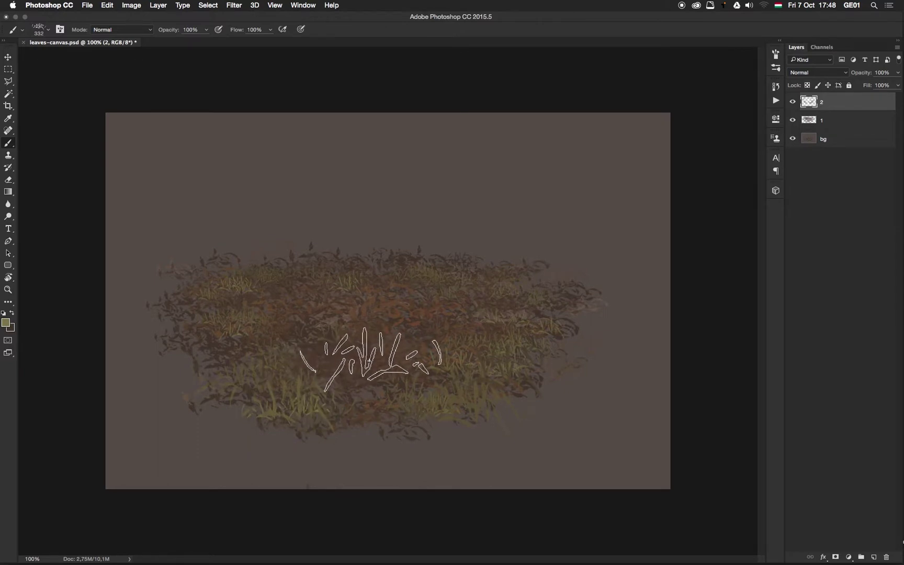
# Step: Reduce the grass brush to 198 px and fill in tufts along the patch's lower left edge
pyautogui.rightClick(385, 350)
pyautogui.moveTo(476, 375); pyautogui.dragTo(475, 375)
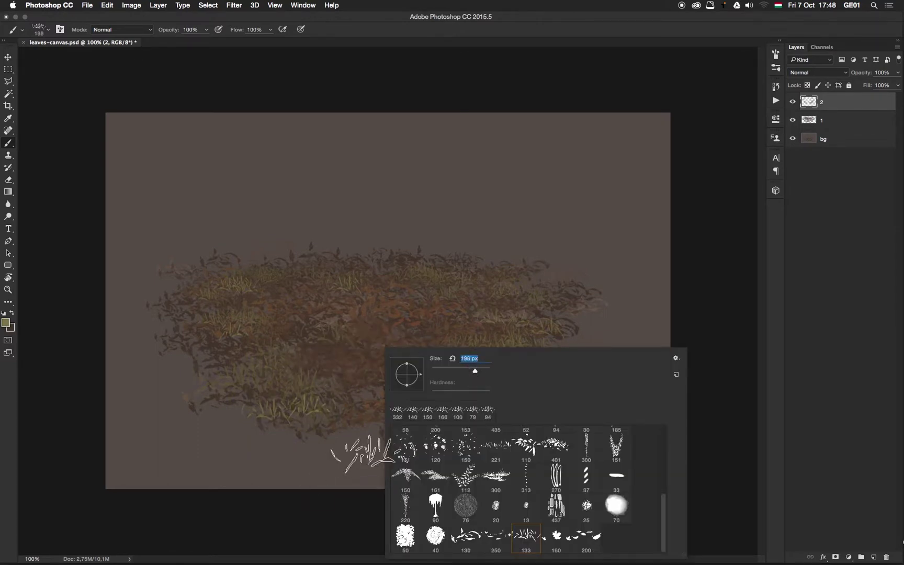
pyautogui.click(337, 513)
pyautogui.moveTo(305, 396)
pyautogui.mouseDown()
pyautogui.moveTo(266, 411)
pyautogui.moveTo(286, 385)
pyautogui.moveTo(304, 450)
pyautogui.moveTo(298, 411)
pyautogui.moveTo(350, 433)
pyautogui.mouseUp()
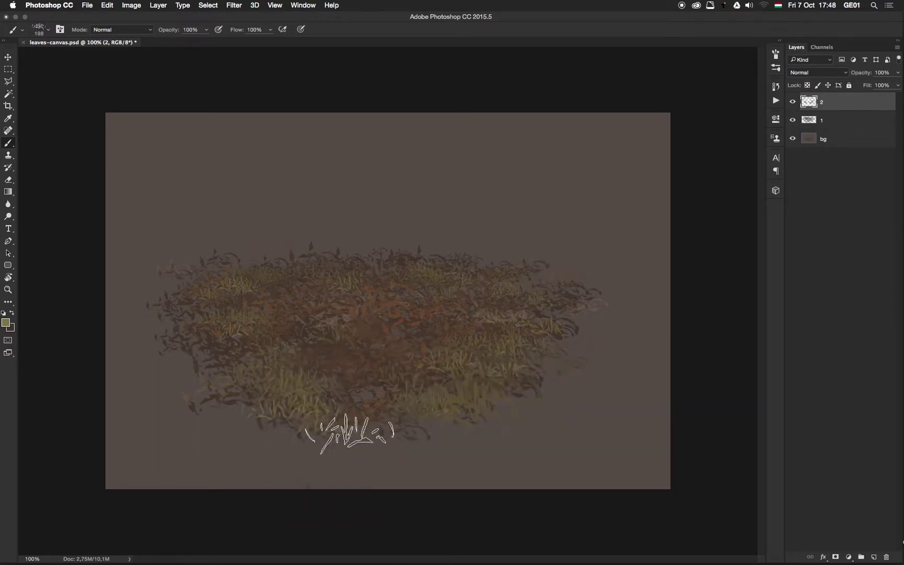
pyautogui.moveTo(265, 404); pyautogui.dragTo(231, 357)
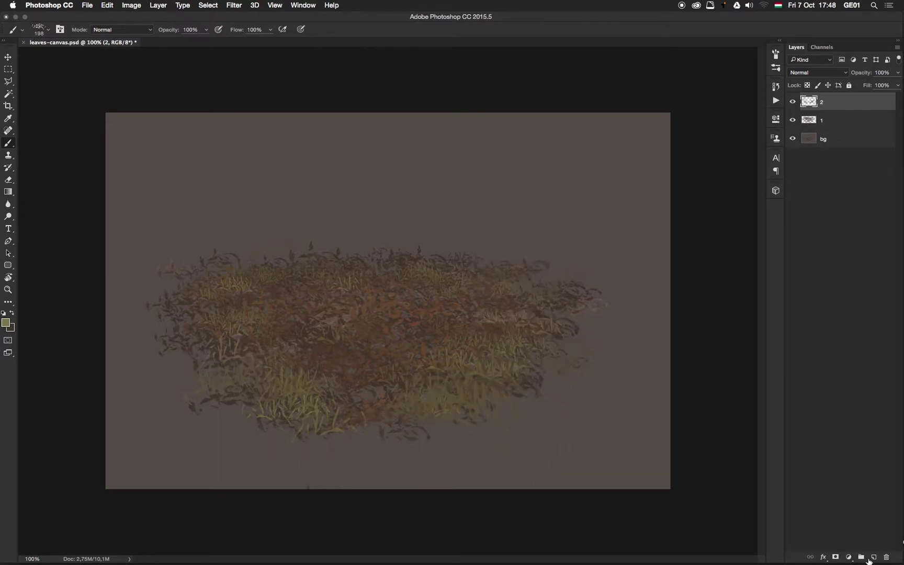
# Step: Add a new layer above layer 2 and test the 250 px scattered-leaf brush over the patch
pyautogui.click(874, 556)
pyautogui.rightClick(437, 327)
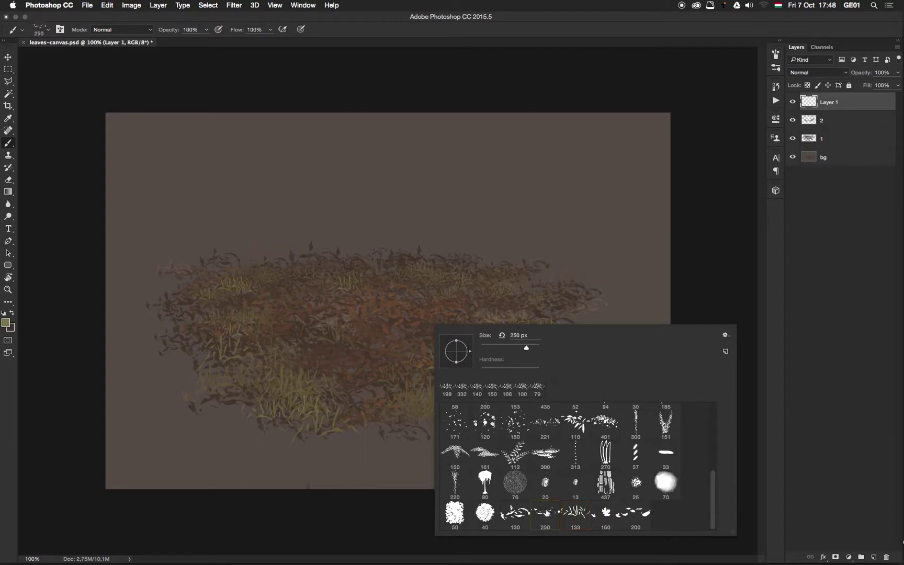
pyautogui.click(319, 303)
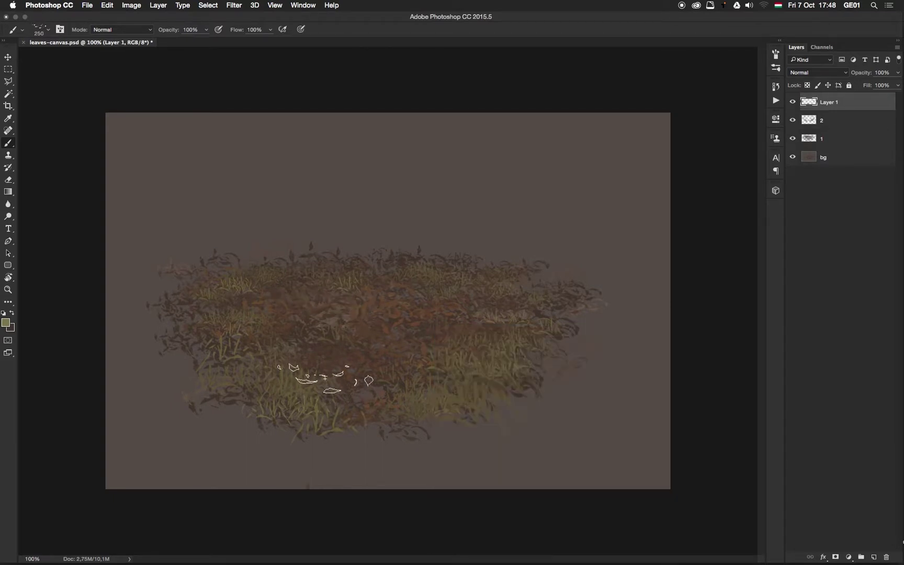
# Step: Set the foreground to ochre #816f48 and reduce the scattered-leaf brush to 153 px for a test on the patch
pyautogui.click(7, 322)
pyautogui.click(416, 352)
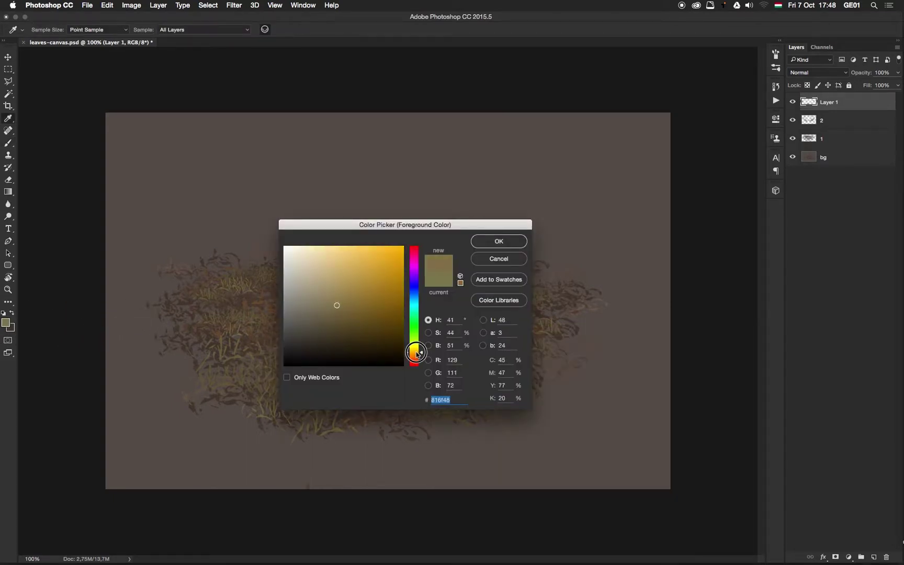
pyautogui.press('Return')
pyautogui.rightClick(357, 305)
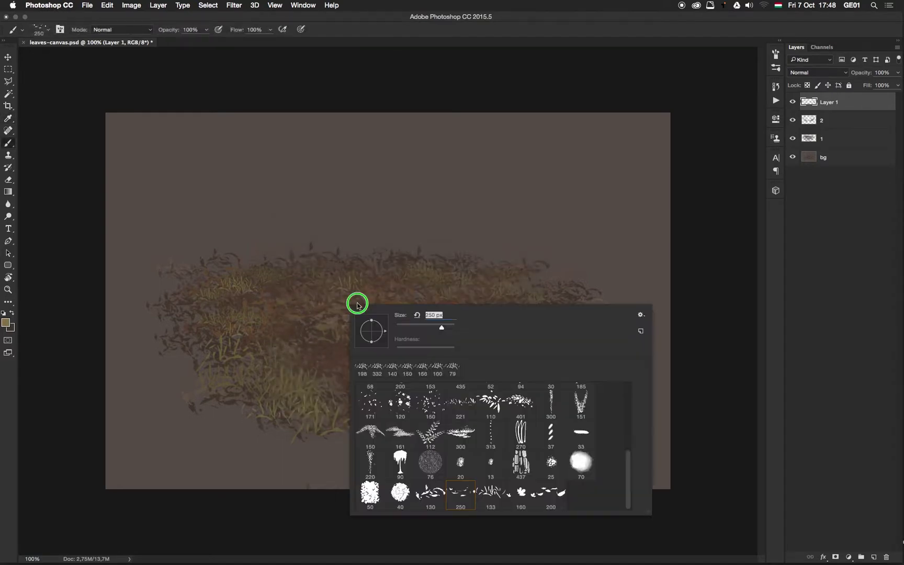
pyautogui.click(322, 291)
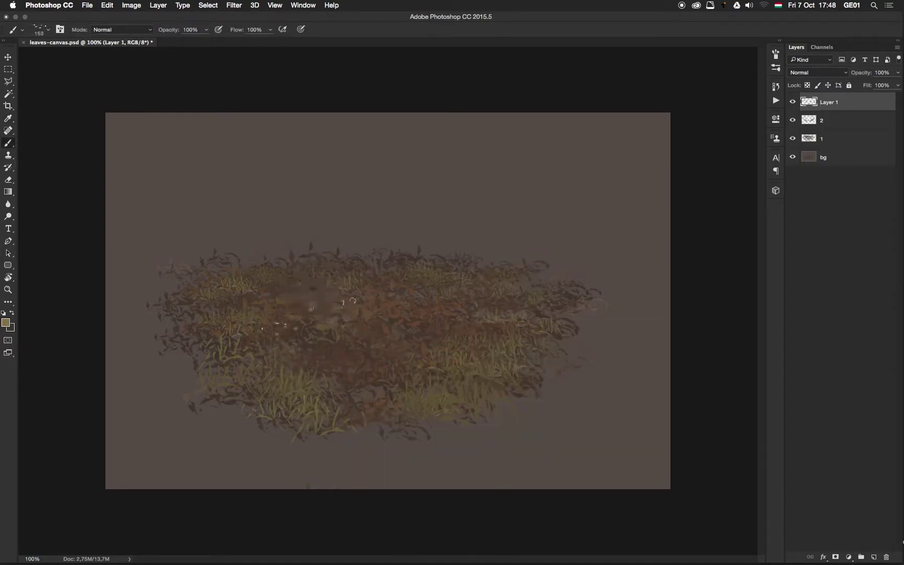
# Step: Set the background colour to a more orange shade of the ochre and scatter leaves across the patch's middle, reducing the brush to 143 px
pyautogui.click(13, 327)
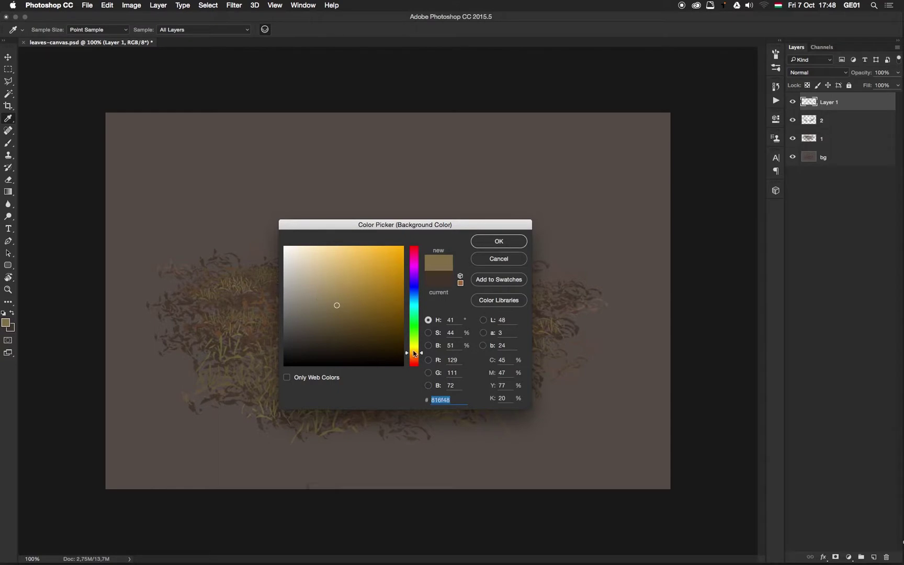
pyautogui.moveTo(414, 353); pyautogui.dragTo(416, 359)
pyautogui.click(499, 241)
pyautogui.press('b')
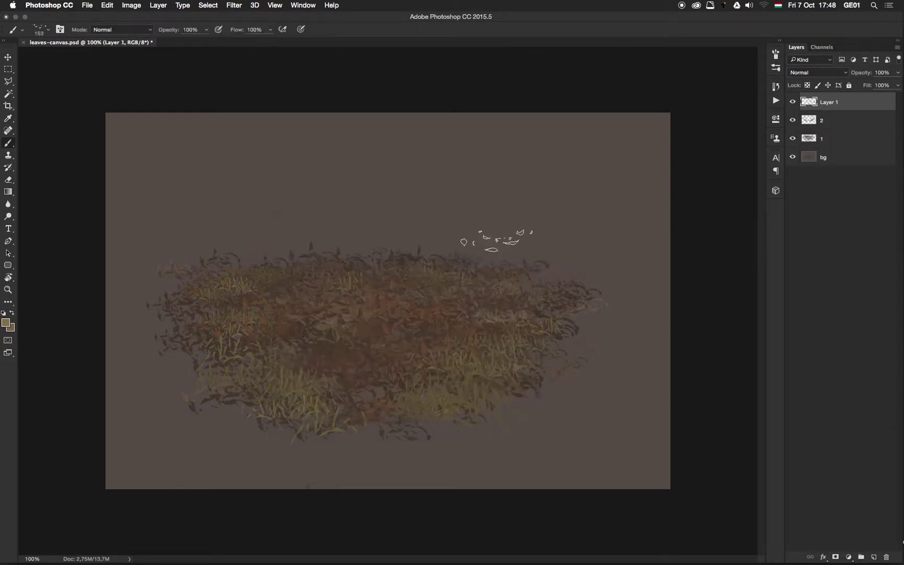
pyautogui.rightClick(488, 304)
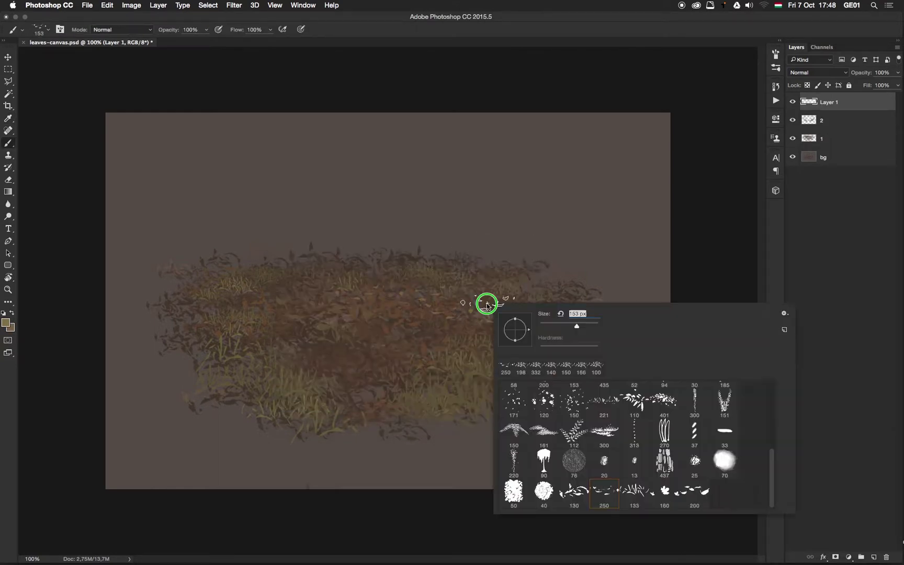
pyautogui.moveTo(408, 337); pyautogui.dragTo(467, 348)
# Step: Enlarge the leaf brush to 268 px and scatter bigger leaves over the patch's foreground, adding more on layer 1 beneath the grass
pyautogui.rightClick(505, 325)
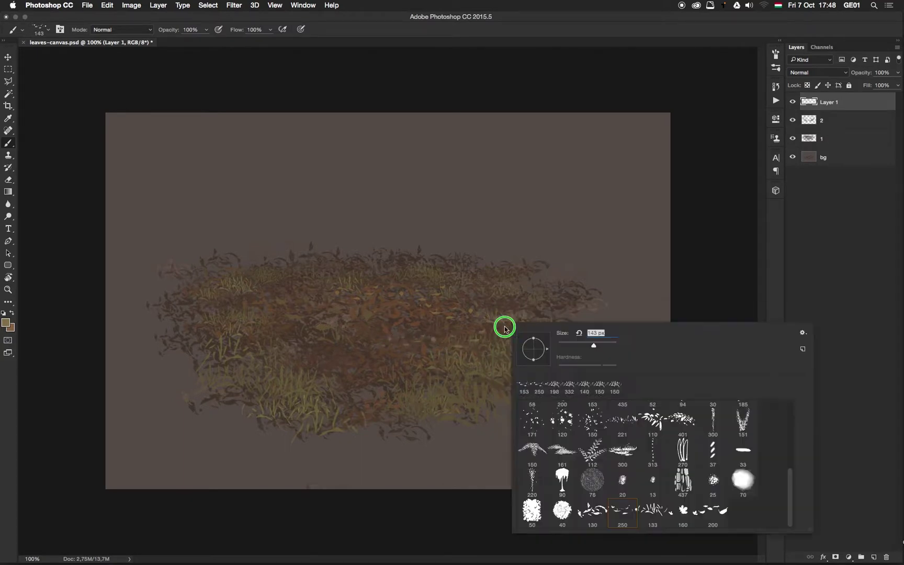
pyautogui.moveTo(595, 345); pyautogui.dragTo(600, 346)
pyautogui.press('Return')
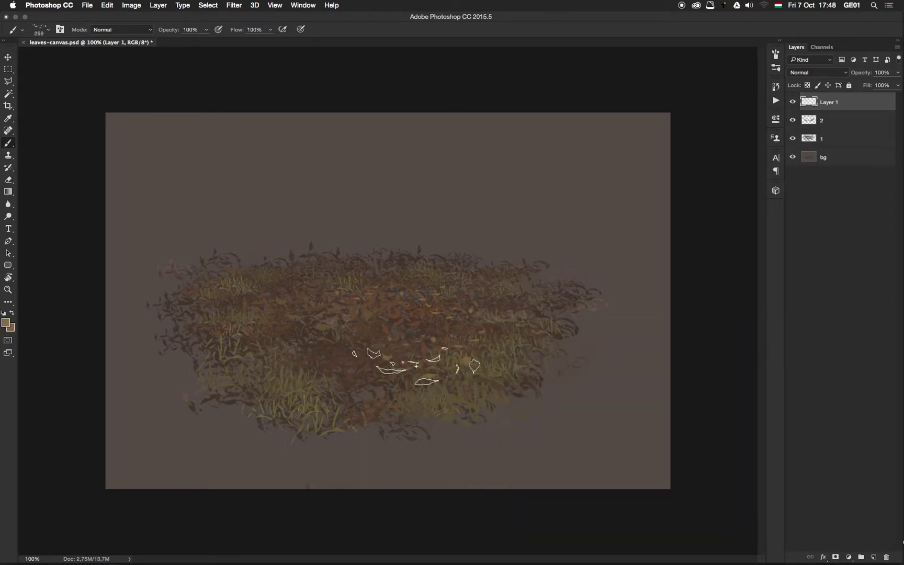
pyautogui.click(303, 351)
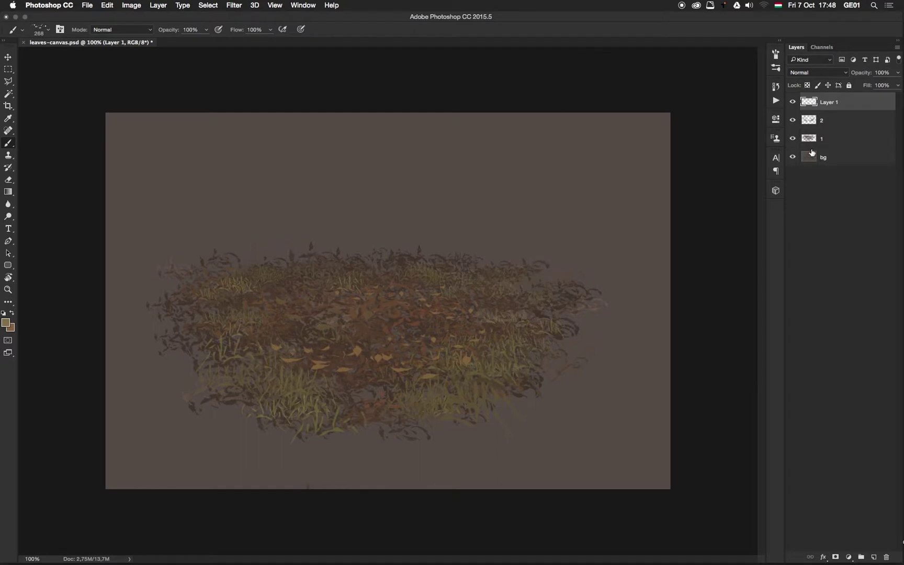
pyautogui.click(825, 140)
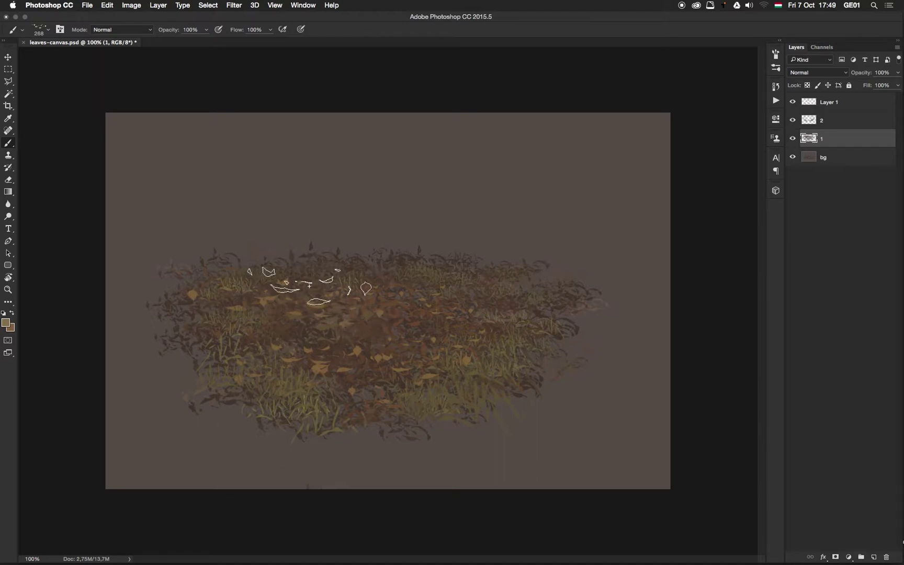
# Step: Rename the scattered-leaf layer as 3 and add a new layer named 4 above it
pyautogui.click(827, 103)
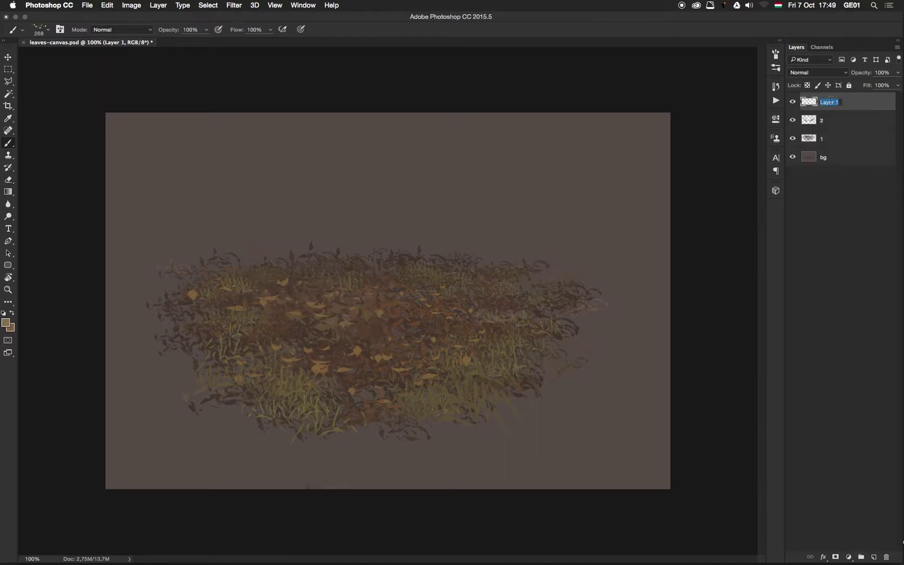
pyautogui.click(873, 557)
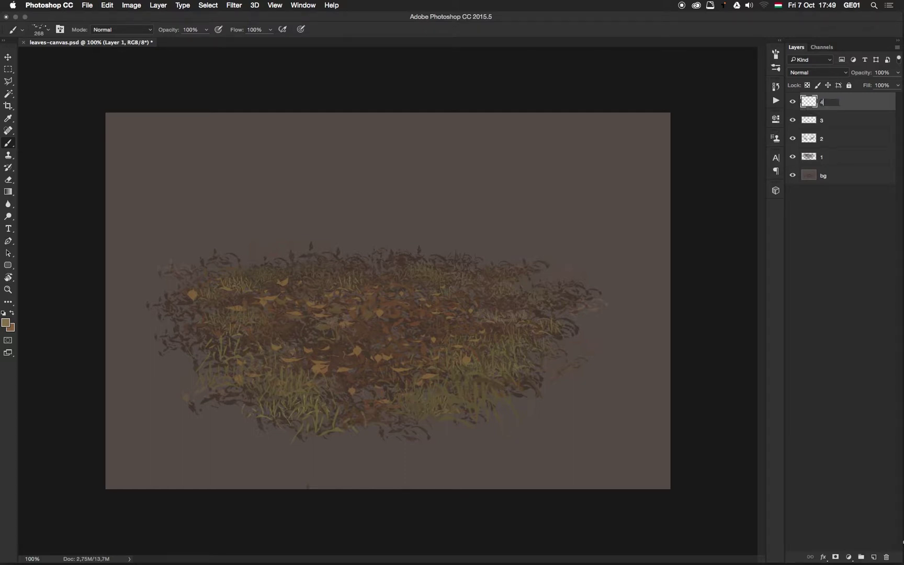
# Step: Choose the 200 px curled-leaf brush for layer 4 and set the foreground to orange-brown #8f5a2f
pyautogui.rightClick(427, 311)
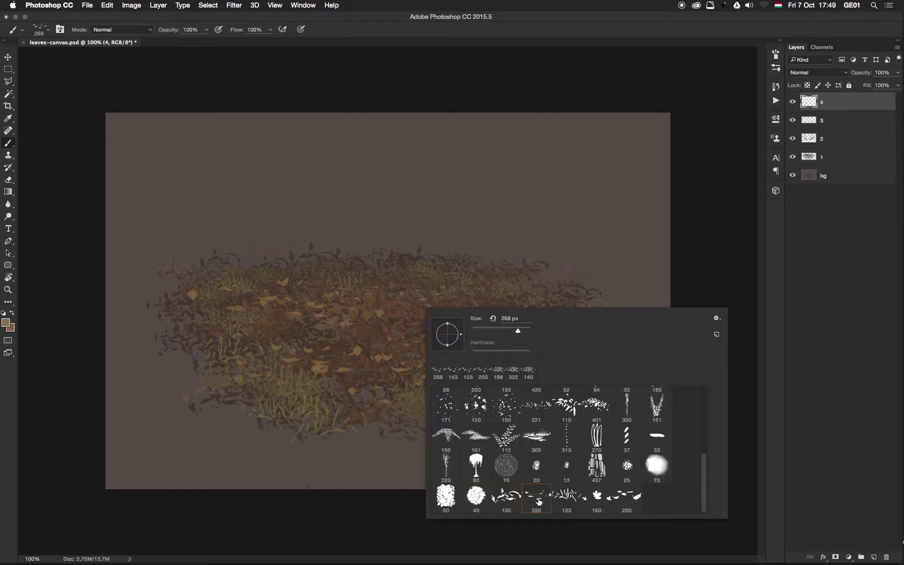
pyautogui.click(622, 500)
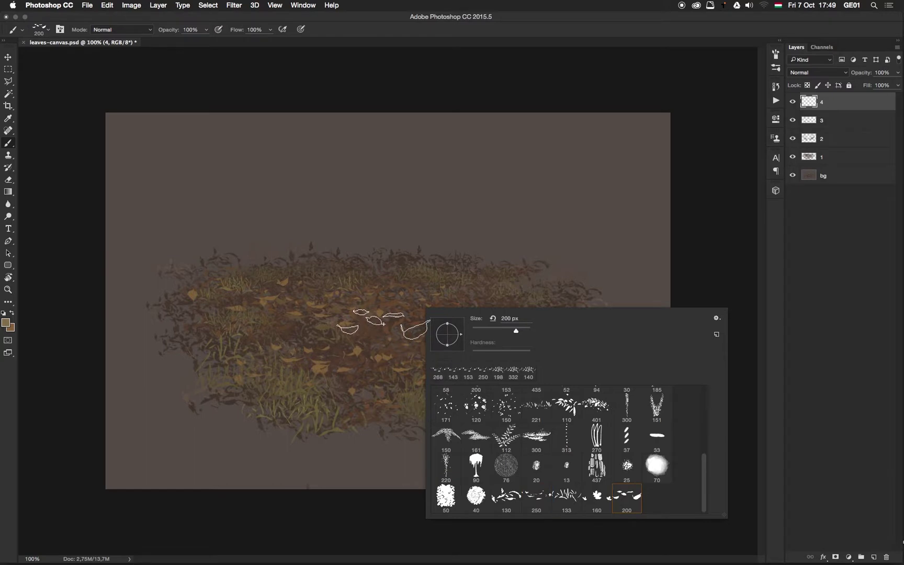
pyautogui.click(7, 323)
pyautogui.click(354, 307)
pyautogui.click(415, 357)
pyautogui.click(366, 299)
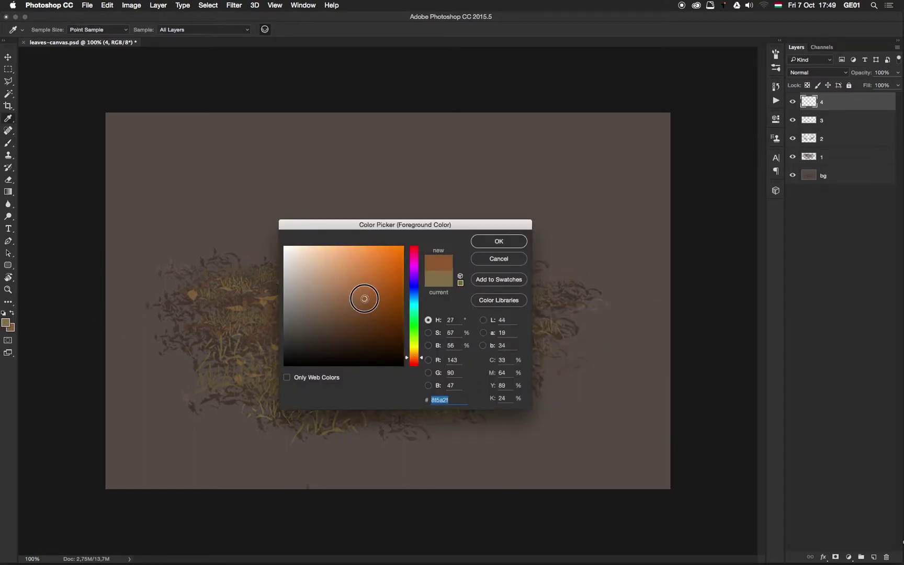
pyautogui.click(498, 241)
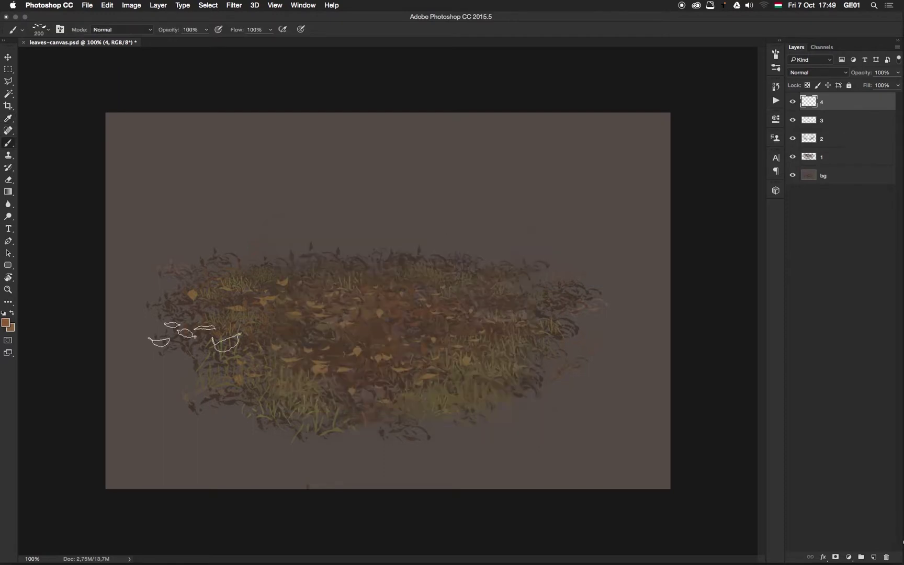
# Step: Set the background colour to dark ochre #5c441a and test the curled-leaf brush on the patch's middle
pyautogui.click(10, 328)
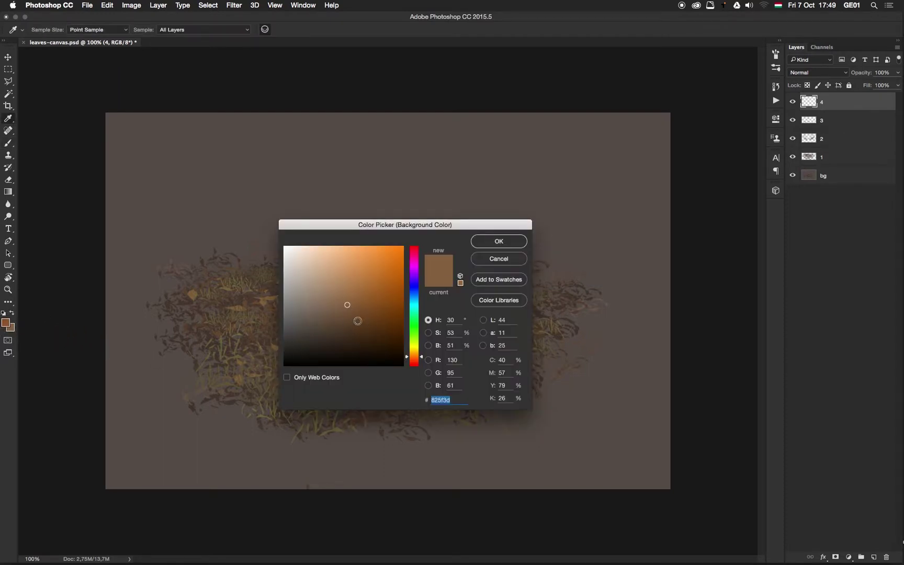
pyautogui.click(361, 322)
pyautogui.click(414, 355)
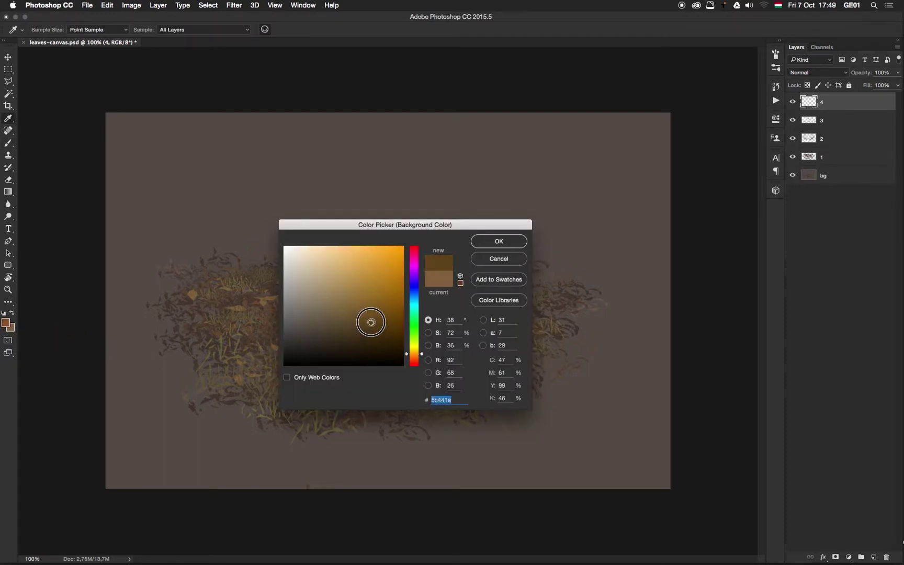
pyautogui.press('Return')
pyautogui.press('b')
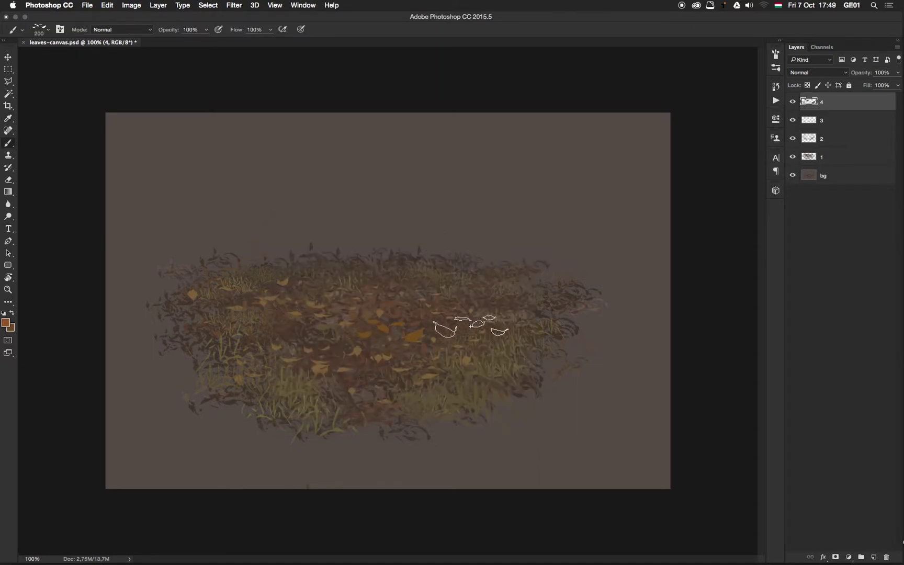
# Step: Adjust the curled-leaf brush to 150 px and undo the test leaves
pyautogui.rightClick(426, 322)
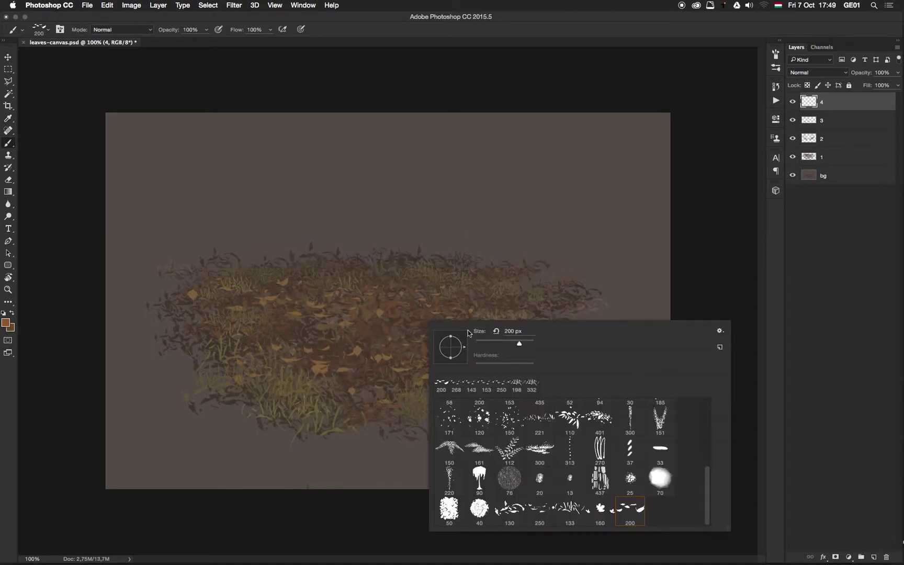
pyautogui.click(410, 321)
pyautogui.rightClick(462, 192)
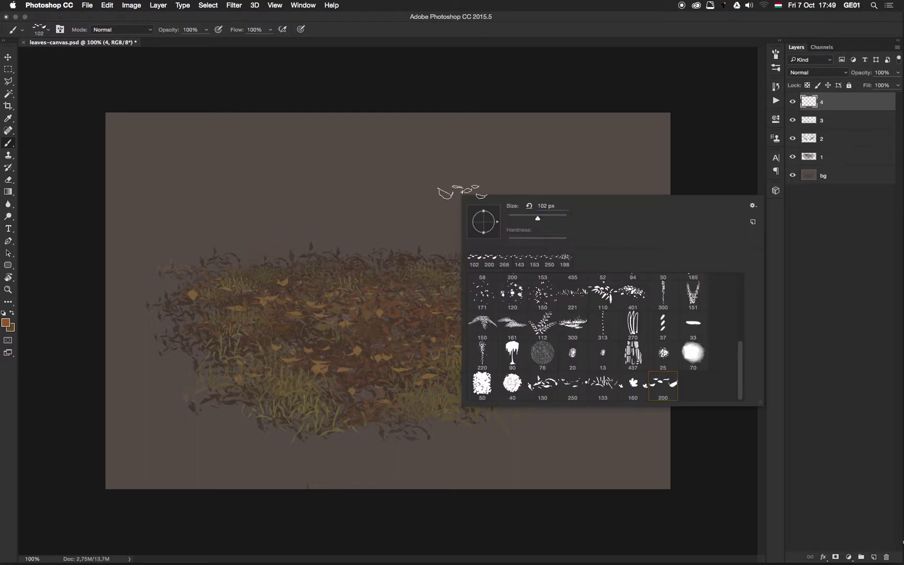
pyautogui.moveTo(549, 222); pyautogui.dragTo(546, 222)
pyautogui.click(426, 180)
pyautogui.press('super+z')
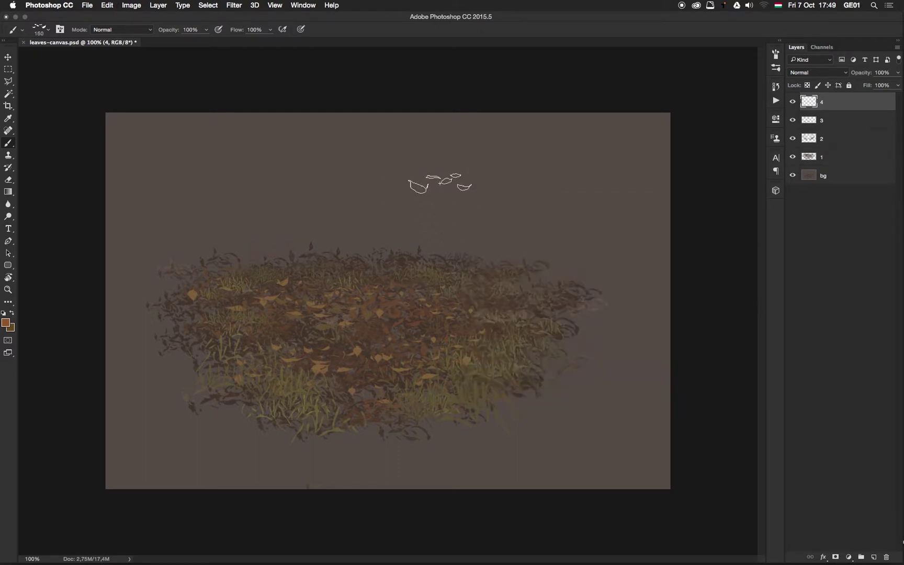
# Step: Check the leaf brush's Color Dynamics and set its Texture mode to Multiply
pyautogui.click(776, 54)
pyautogui.click(614, 126)
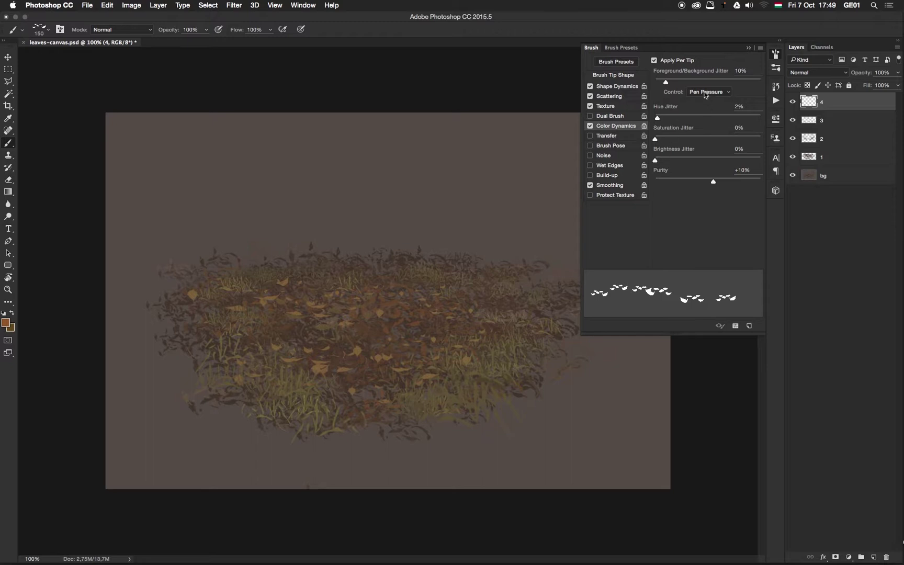
pyautogui.click(611, 107)
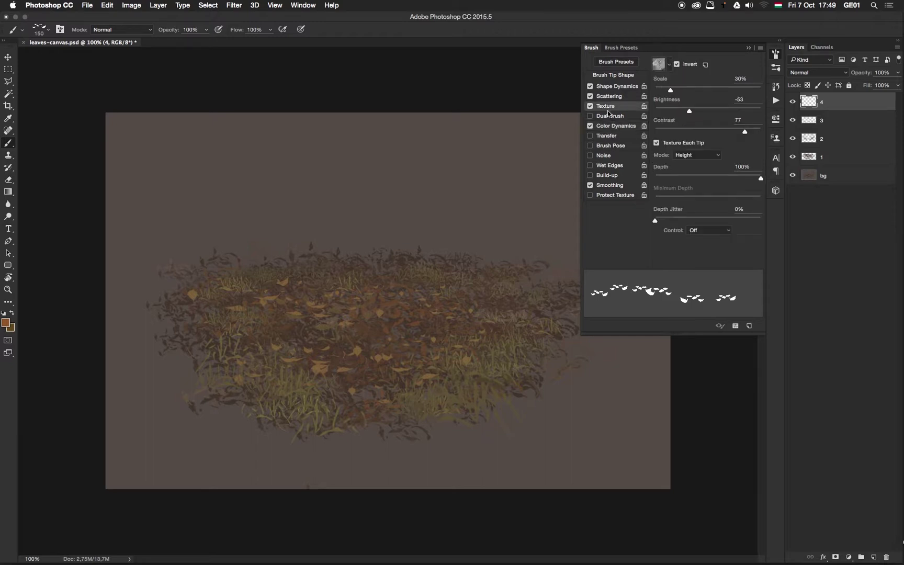
pyautogui.click(697, 156)
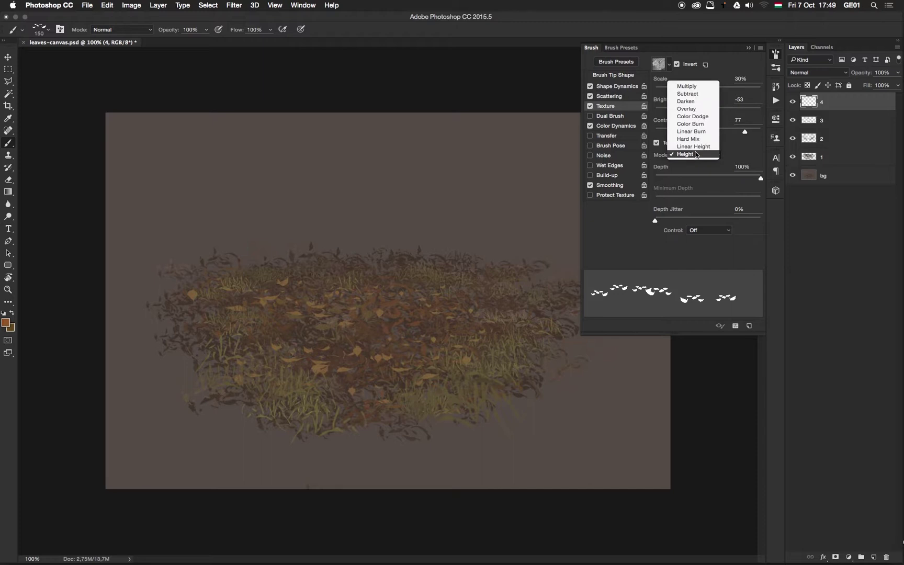
pyautogui.click(687, 88)
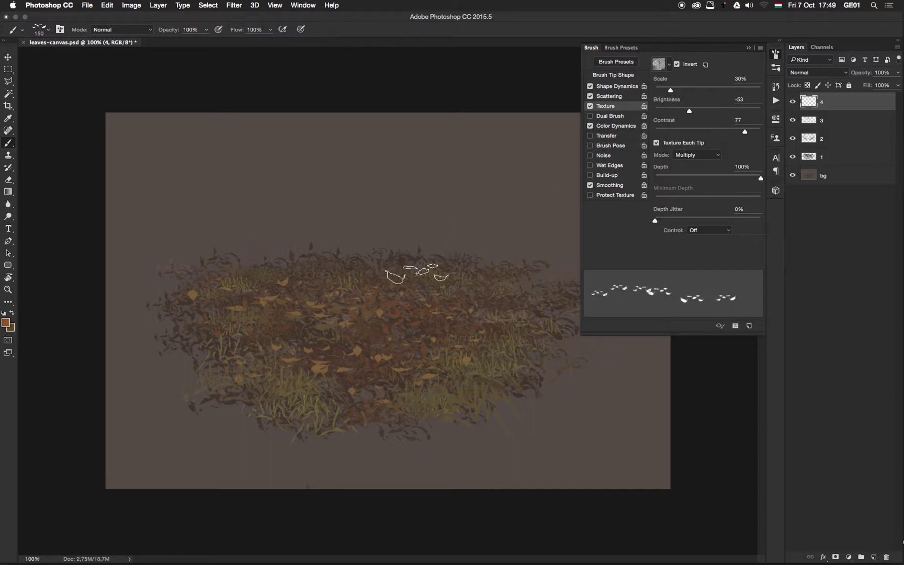
# Step: Scatter curled leaves across the middle of the patch on layer 4 with the 150 px textured brush
pyautogui.click(419, 295)
pyautogui.click(401, 333)
pyautogui.click(453, 307)
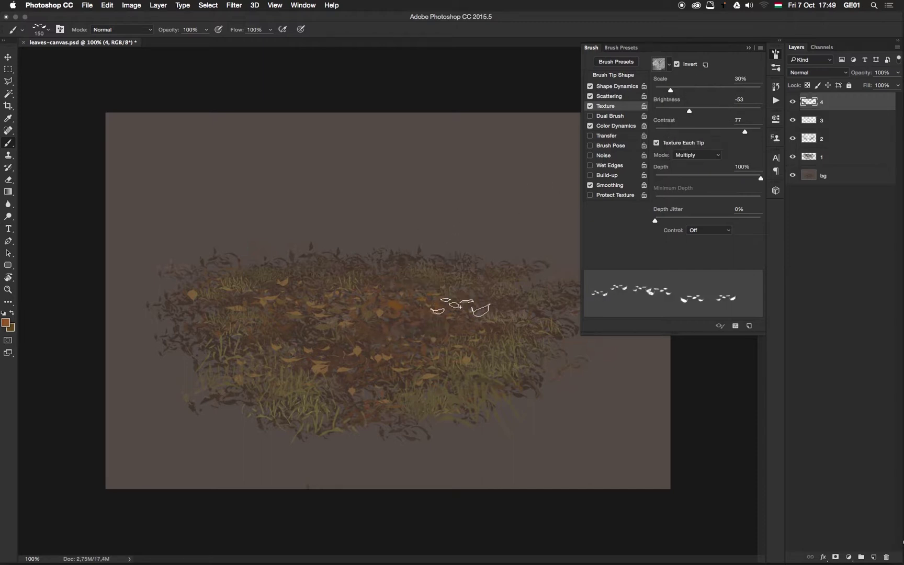
pyautogui.click(749, 48)
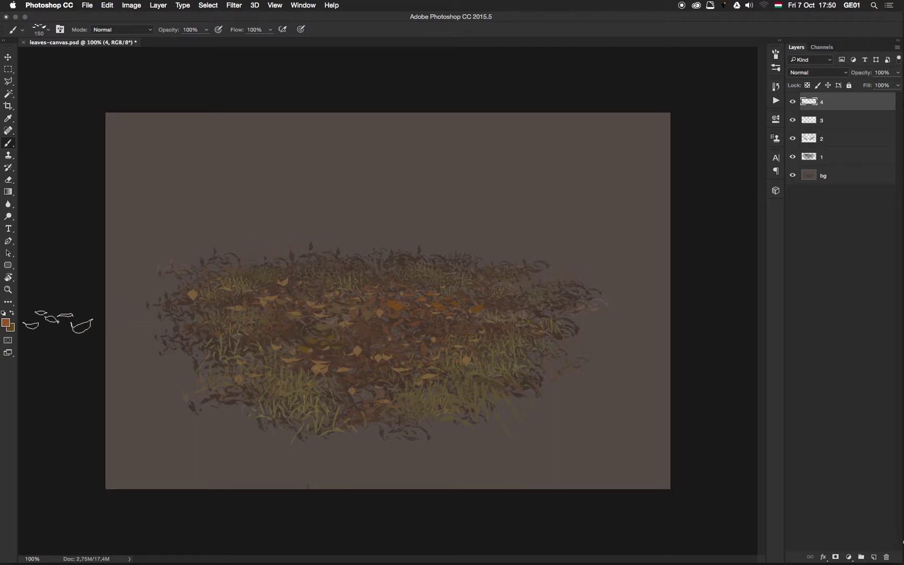
# Step: Brighten the foreground orange, reduce the leaf brush to 114 px and scatter smaller leaves across the patch's middle and far part
pyautogui.click(6, 322)
pyautogui.moveTo(370, 299); pyautogui.dragTo(373, 282)
pyautogui.click(492, 241)
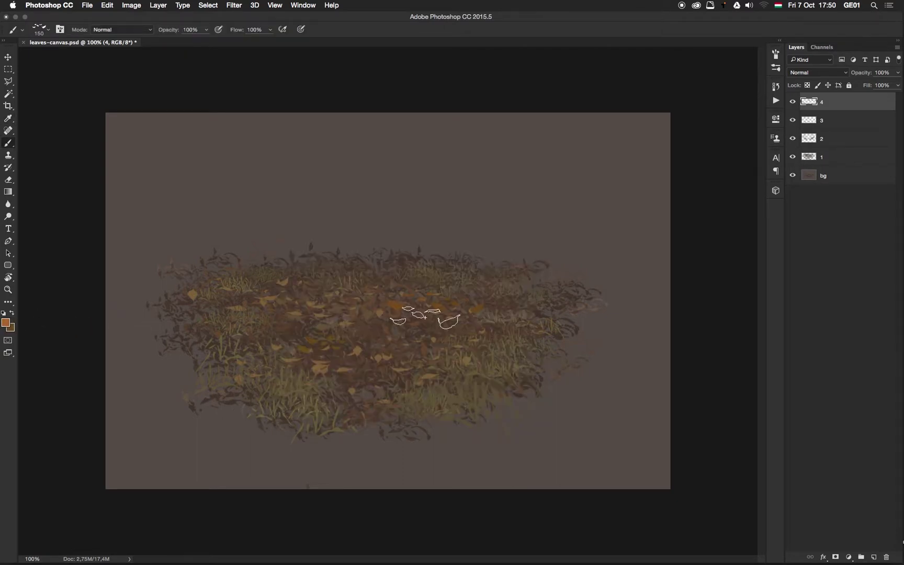
pyautogui.rightClick(424, 316)
pyautogui.press('Return')
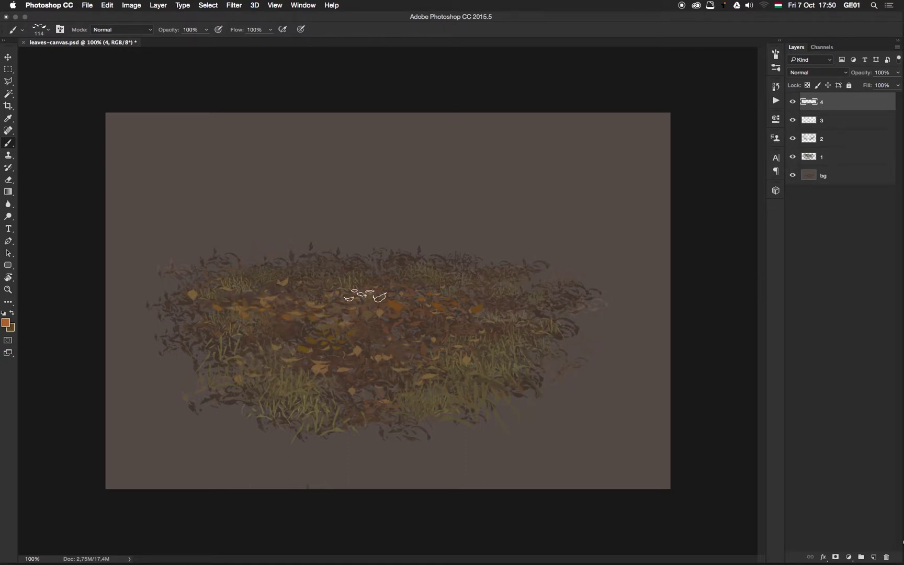
# Step: Set the foreground to light orange #ce7c39 and scatter brighter leaves over the centre and near part of the patch
pyautogui.click(5, 322)
pyautogui.click(371, 268)
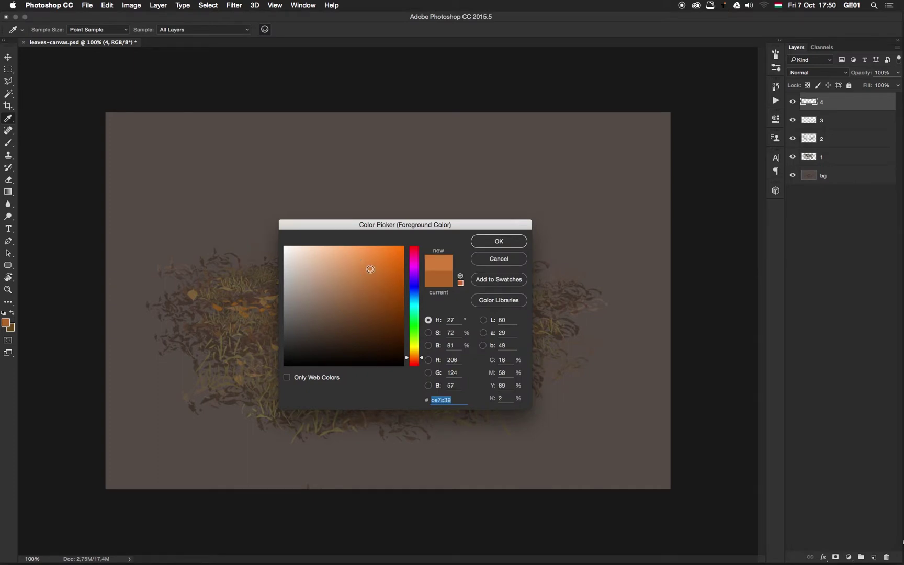
pyautogui.click(499, 242)
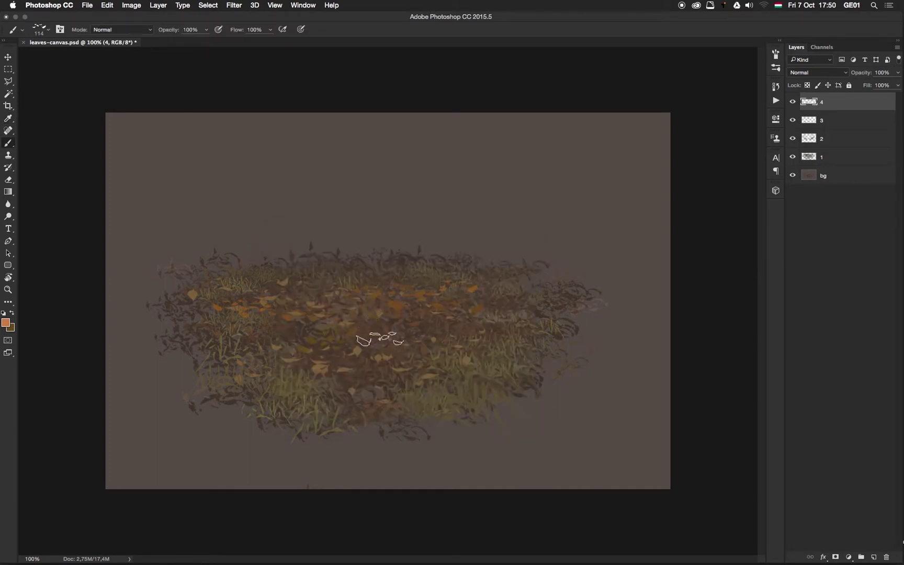
pyautogui.click(356, 316)
pyautogui.click(370, 328)
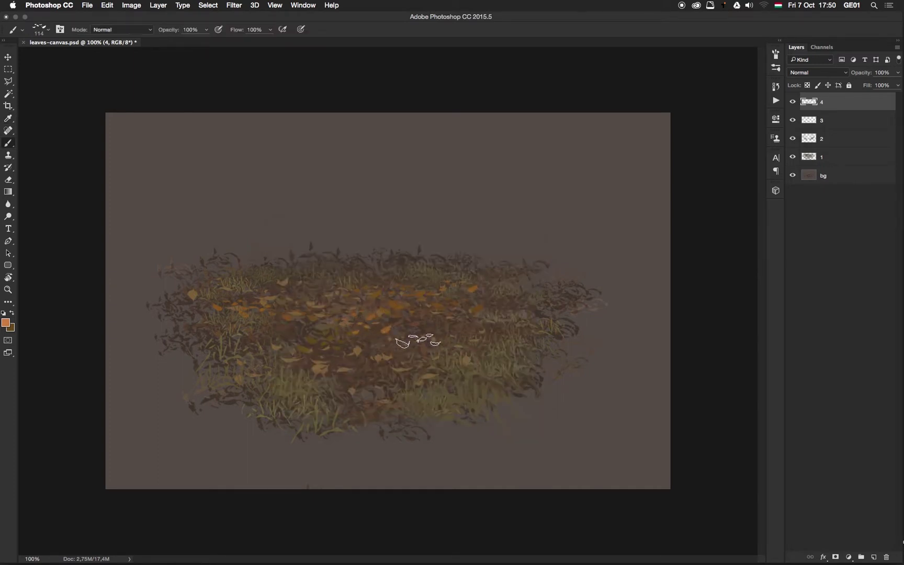
pyautogui.click(388, 347)
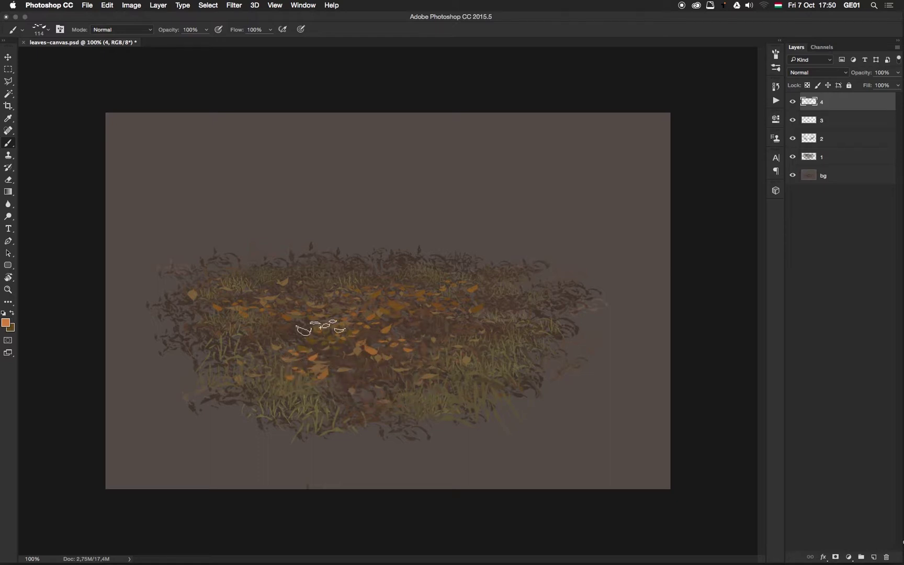
# Step: Set the background colour to golden brown #946410 and scatter larger leaves in the patch's foreground with the brush at 185 px
pyautogui.click(10, 327)
pyautogui.click(392, 298)
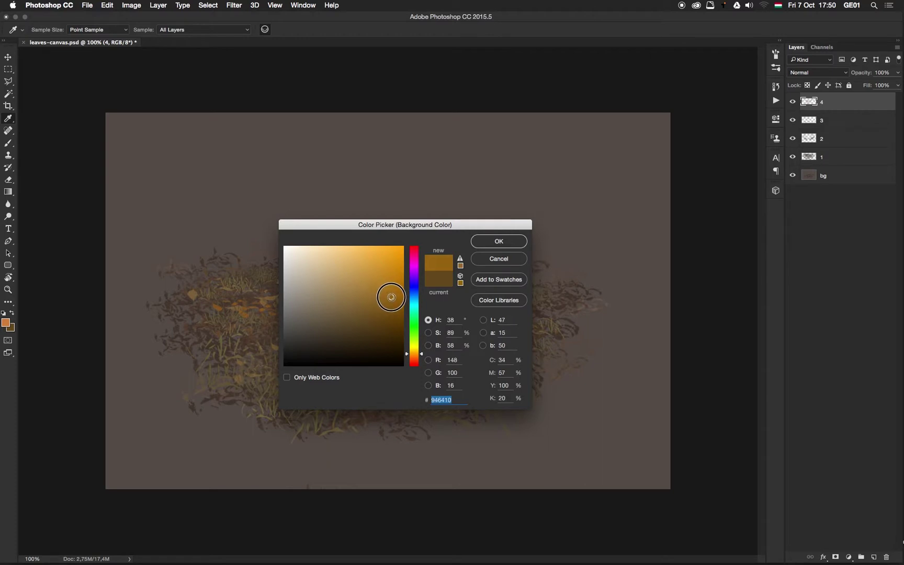
pyautogui.click(486, 241)
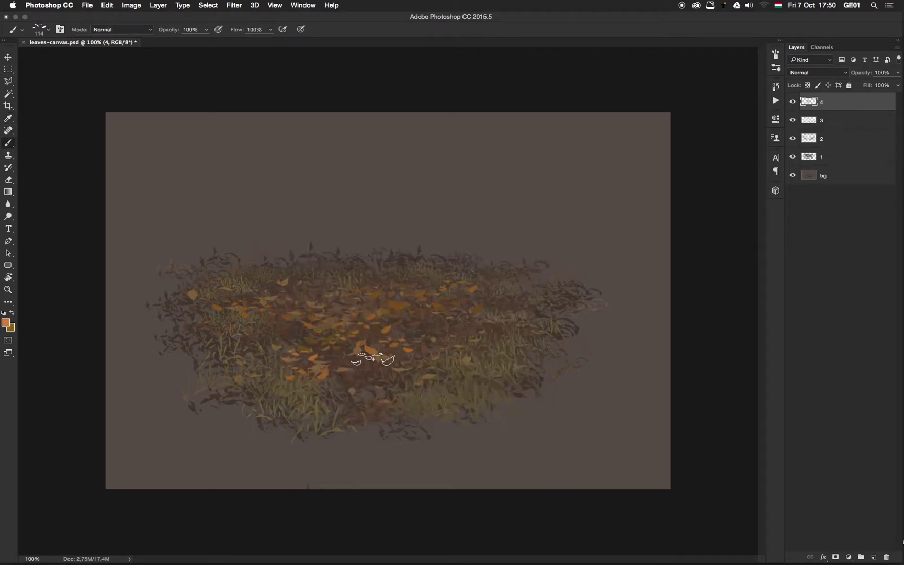
pyautogui.rightClick(400, 356)
pyautogui.click(489, 371)
pyautogui.click(365, 369)
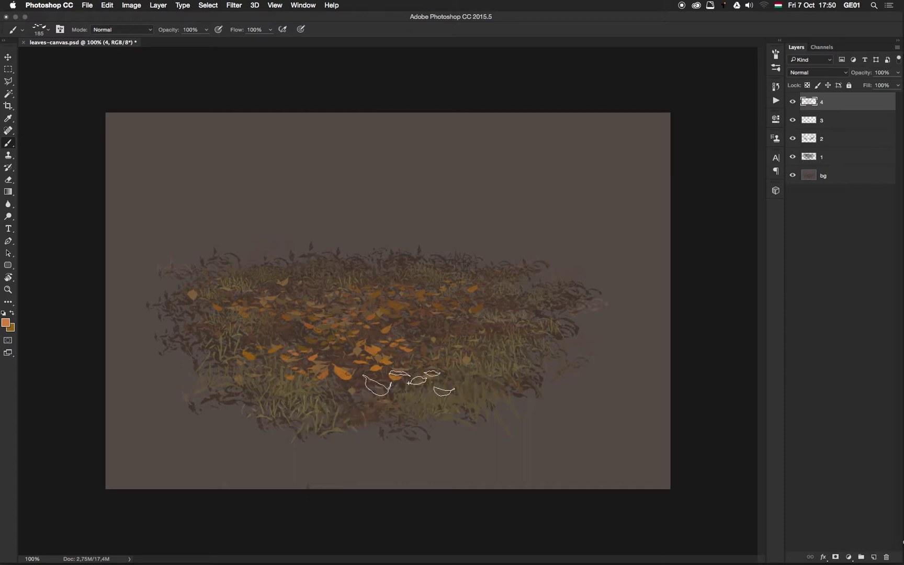
# Step: Add orange leaves beneath the grass on layer 1 along the patch's front and right edges
pyautogui.click(821, 160)
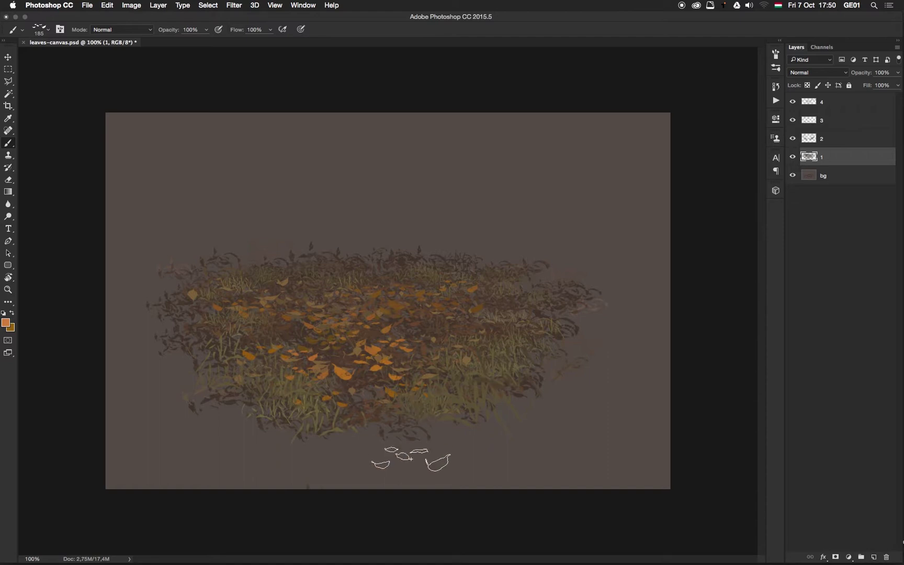
pyautogui.click(347, 427)
pyautogui.click(437, 434)
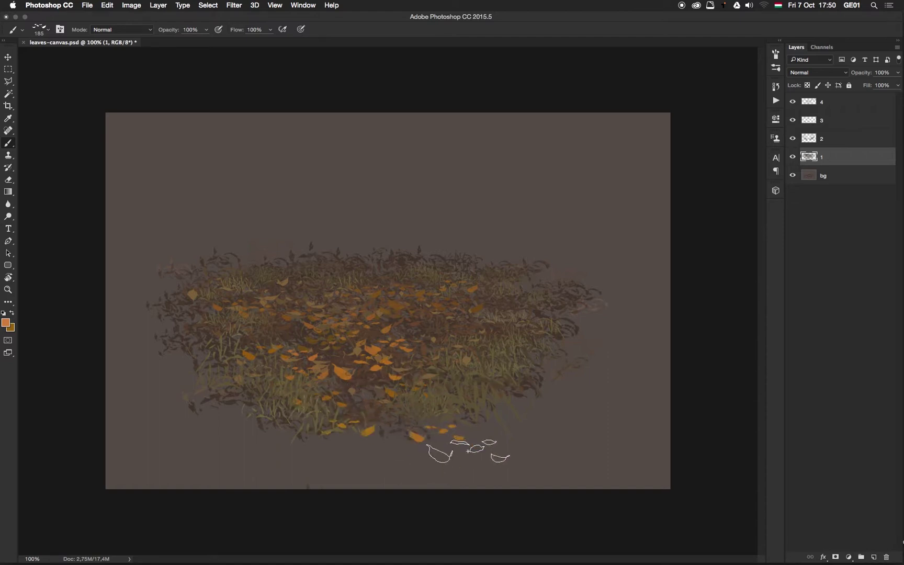
pyautogui.moveTo(497, 372); pyautogui.dragTo(539, 369)
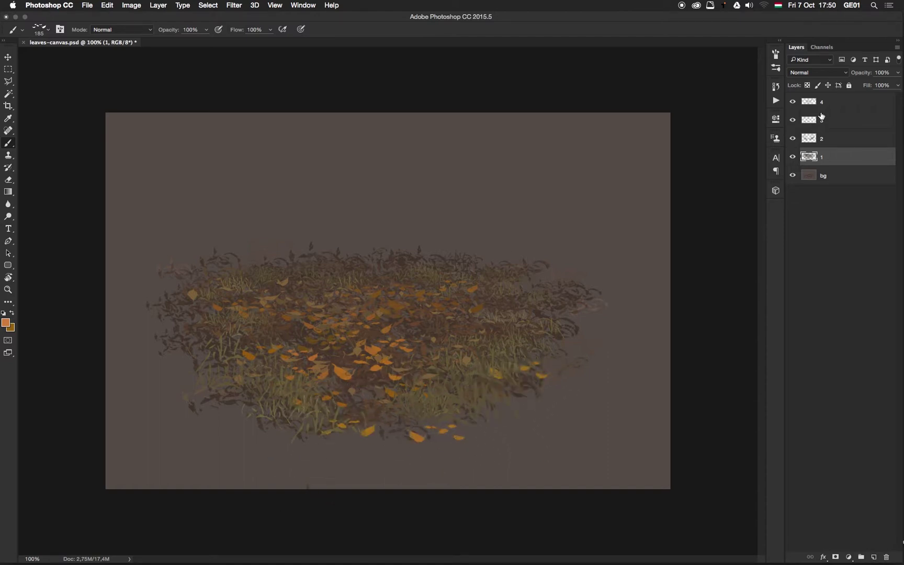
# Step: Add a layer named 5 above layer 4 and set up the maple-leaf brush at 166 px, undoing the test mark
pyautogui.click(828, 109)
pyautogui.click(872, 557)
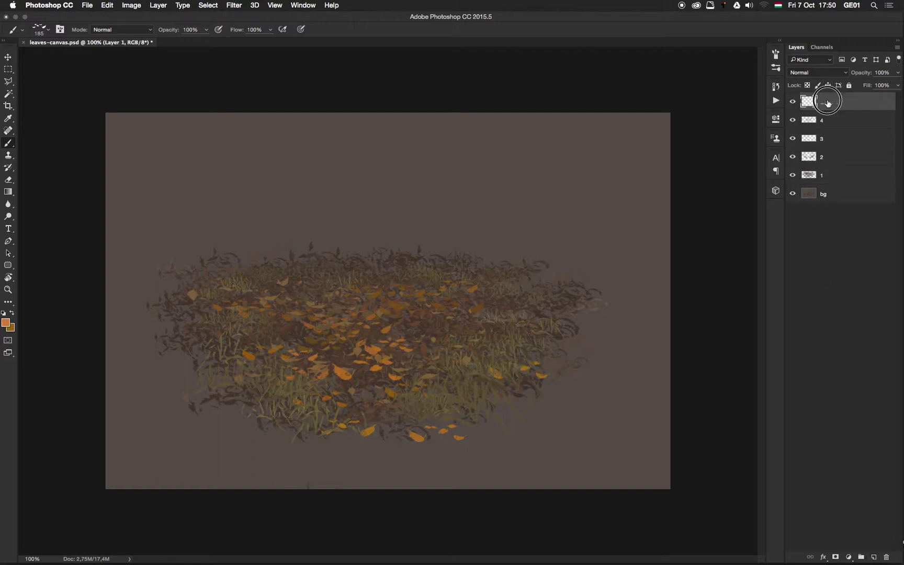
pyautogui.rightClick(392, 316)
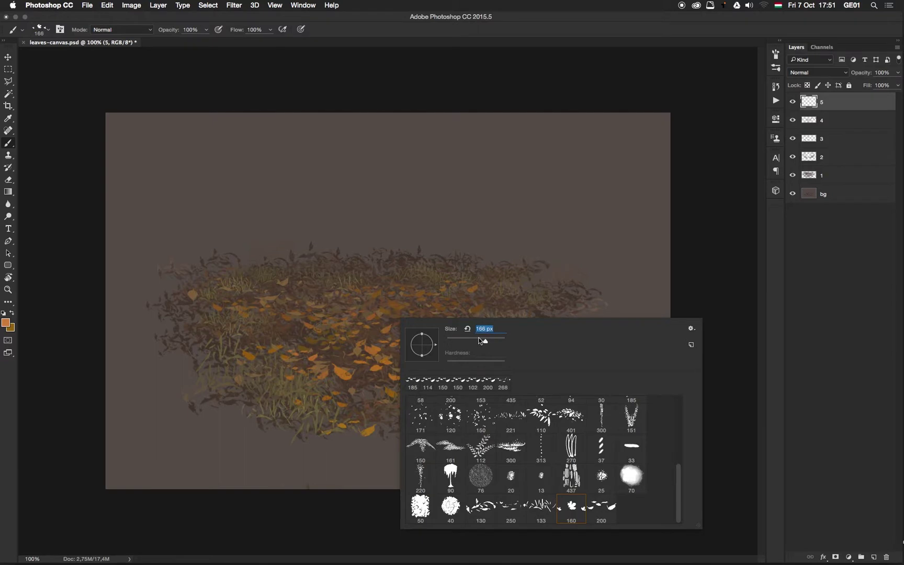
pyautogui.click(396, 183)
pyautogui.press('super+z')
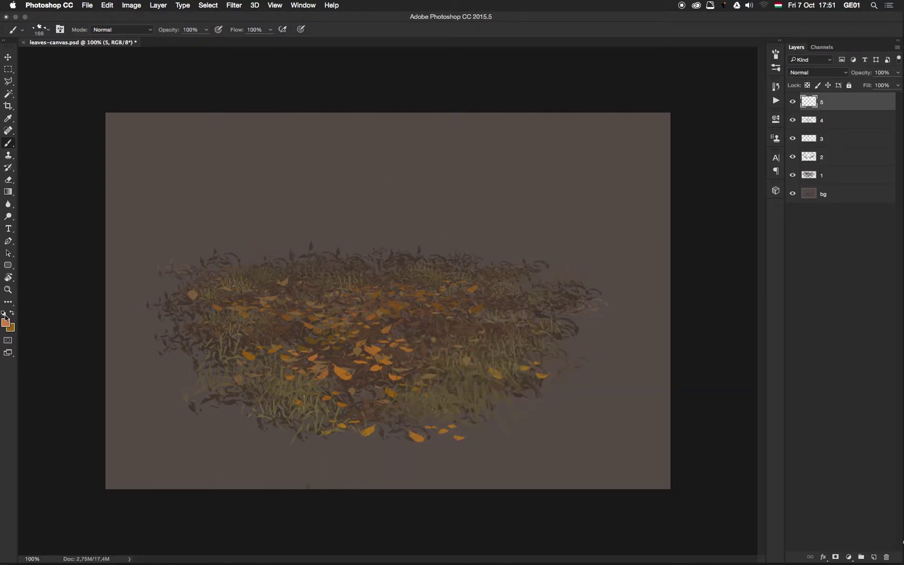
# Step: Set the foreground to a more saturated orange and place large maple leaves around the middle of the patch on layer 5
pyautogui.click(5, 322)
pyautogui.click(388, 268)
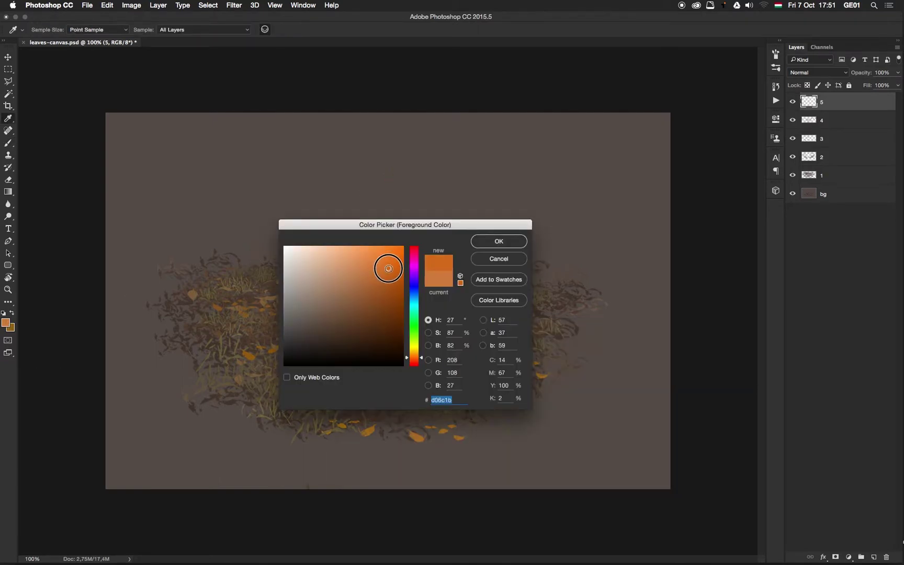
pyautogui.click(492, 242)
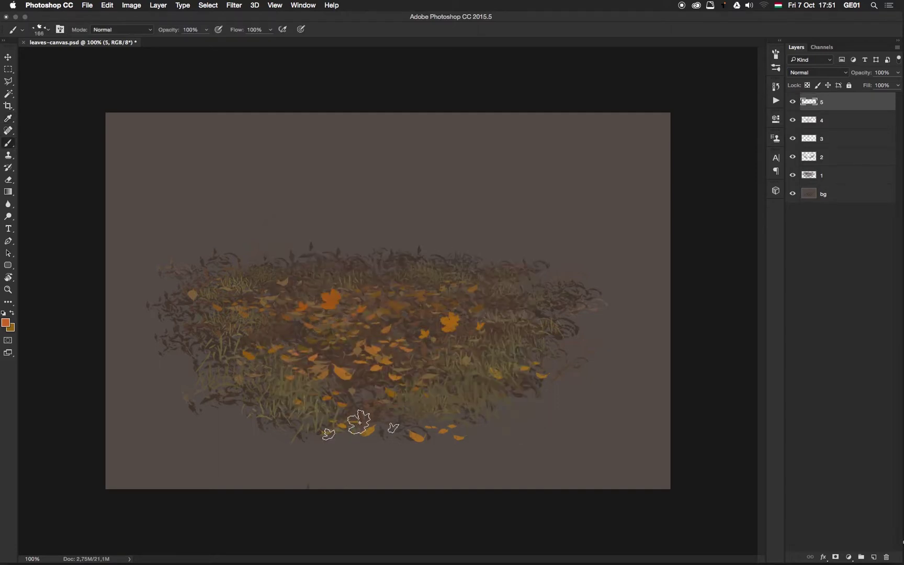
pyautogui.click(342, 304)
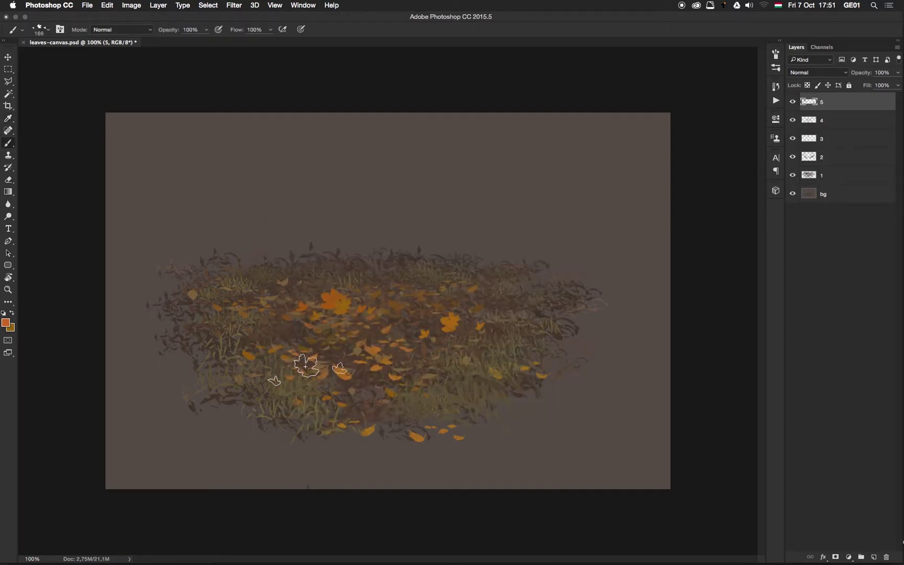
# Step: Reduce the maple-leaf brush to 99 px and add a smaller maple leaf left of the large ones
pyautogui.rightClick(305, 318)
pyautogui.click(250, 316)
pyautogui.rightClick(307, 323)
pyautogui.moveTo(368, 348); pyautogui.dragTo(376, 347)
pyautogui.click(275, 317)
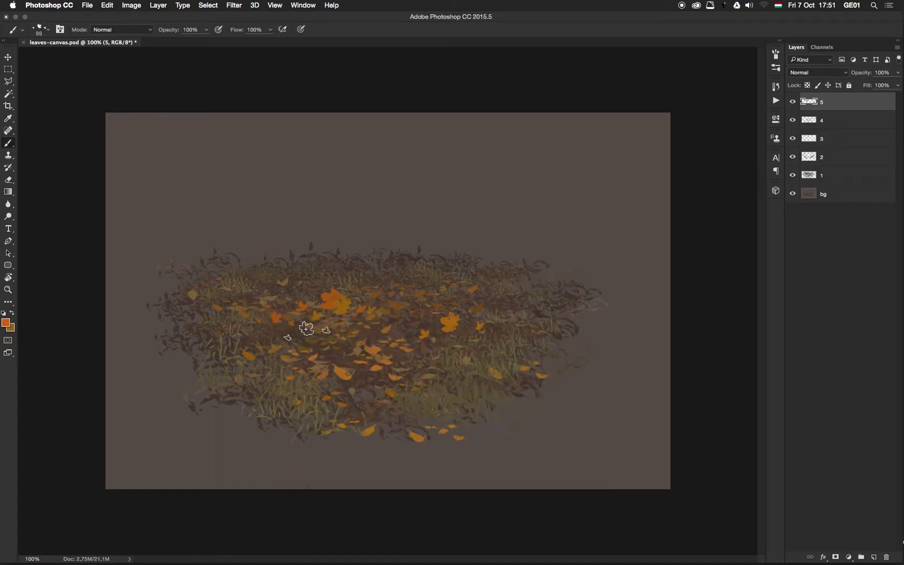
# Step: Set the foreground to dark golden yellow b27a0f and scatter small maple leaves along the patch's back and right side on layer 5
pyautogui.click(6, 322)
pyautogui.click(413, 353)
pyautogui.click(394, 283)
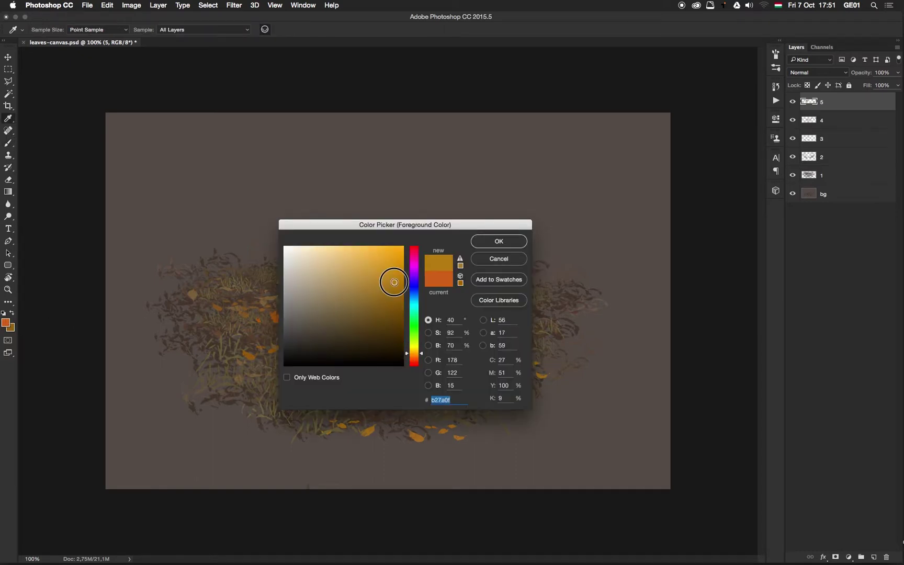
pyautogui.click(489, 236)
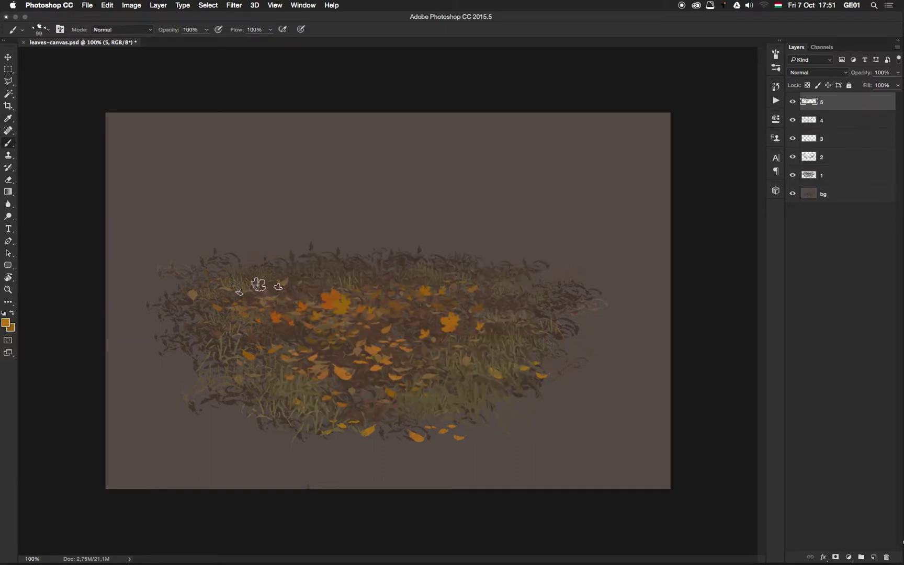
pyautogui.click(436, 263)
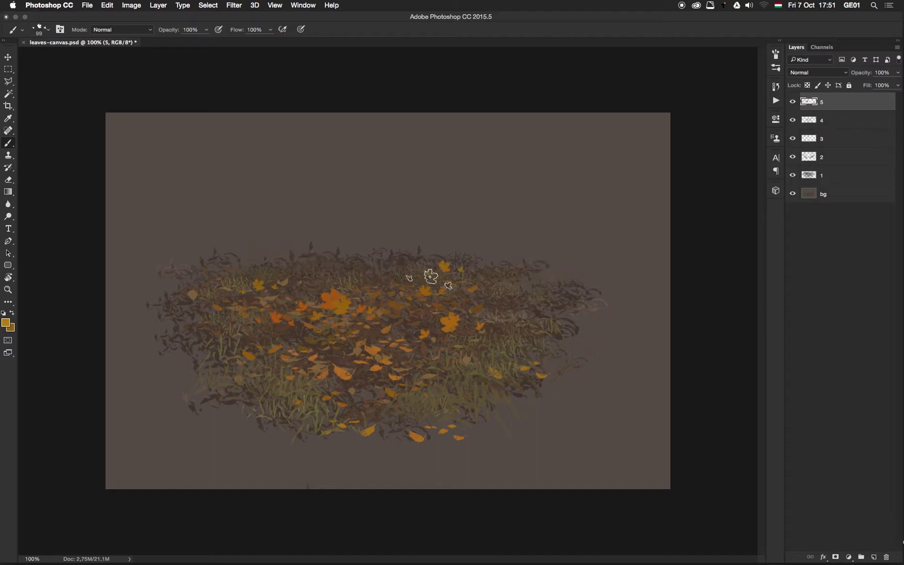
pyautogui.click(546, 305)
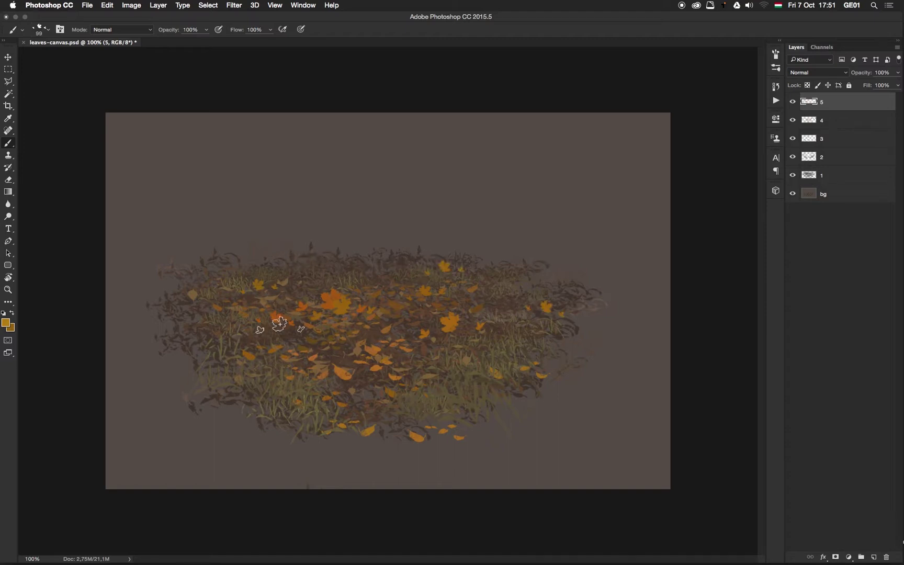
# Step: Set the foreground to vivid orange-red de5f1a and the background to a darker orange, c2621b
pyautogui.click(7, 325)
pyautogui.click(416, 360)
pyautogui.click(390, 263)
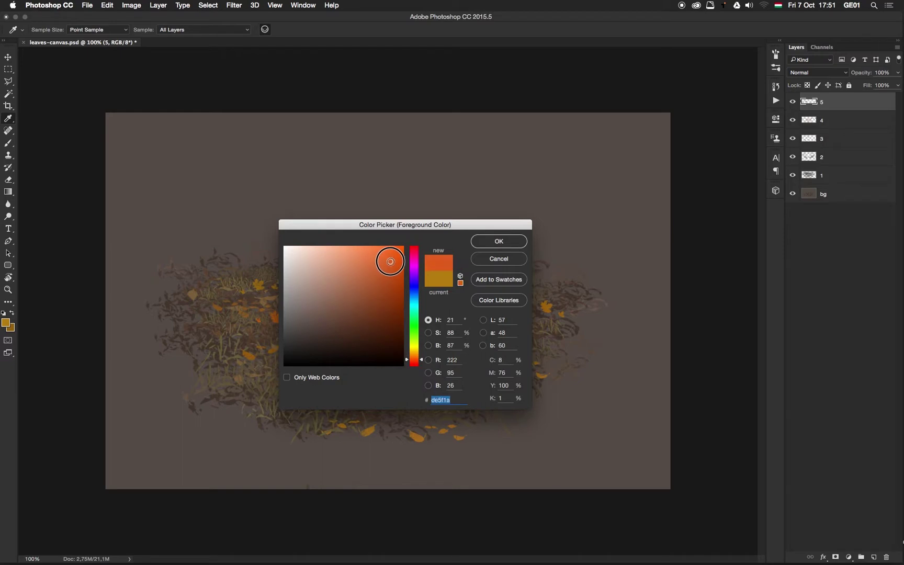
pyautogui.click(482, 244)
pyautogui.click(11, 328)
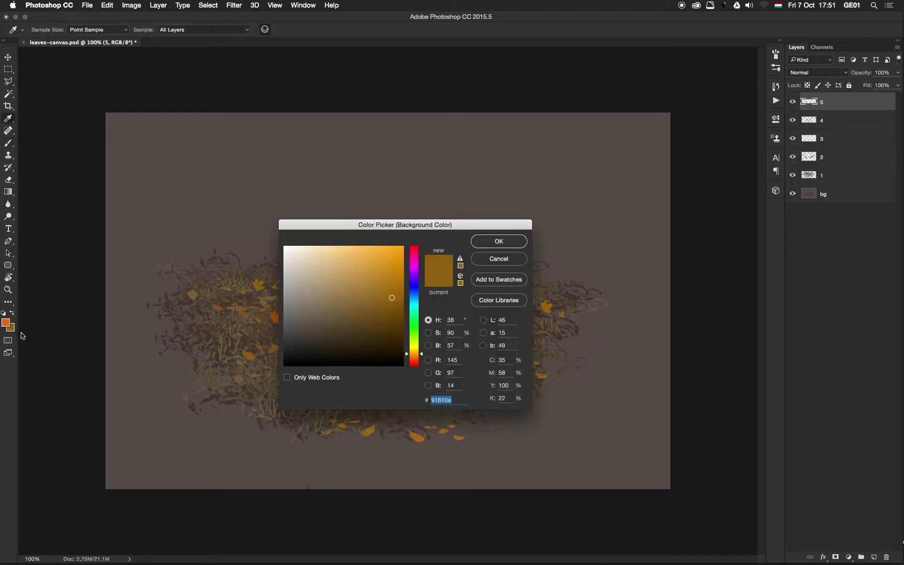
pyautogui.click(387, 274)
pyautogui.moveTo(413, 358); pyautogui.dragTo(413, 359)
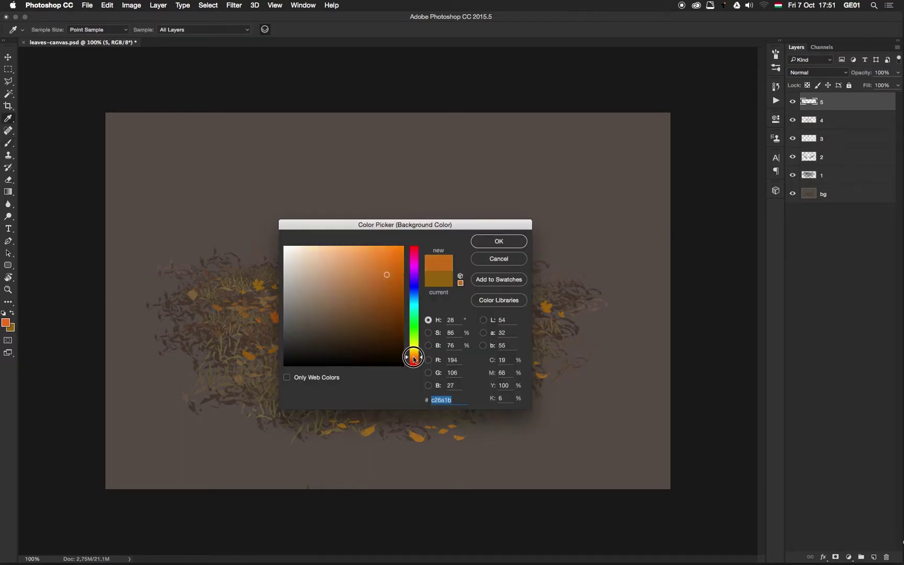
pyautogui.click(475, 241)
# Step: Place a large orange-red maple leaf near the patch's front at 268 px and smaller ones at the middle and right at 137 px
pyautogui.rightClick(433, 349)
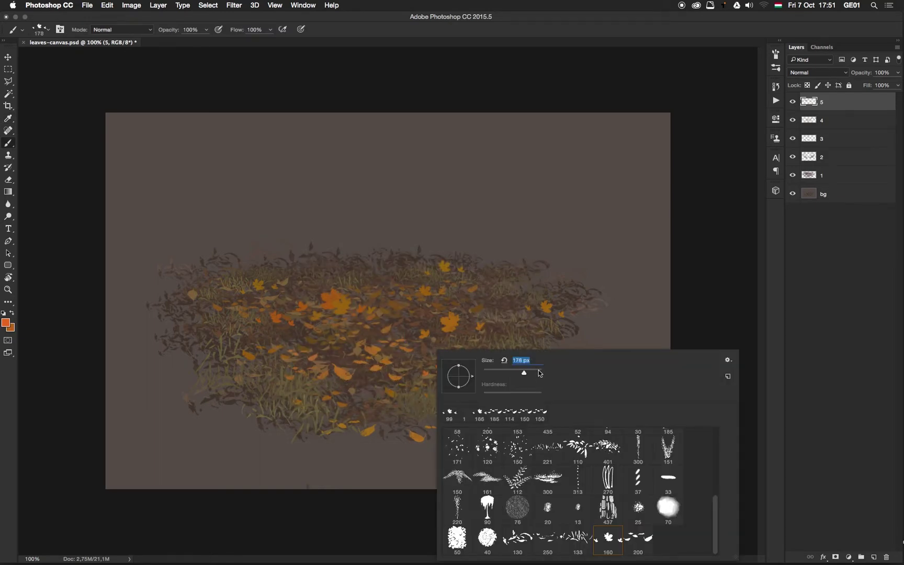
pyautogui.click(340, 379)
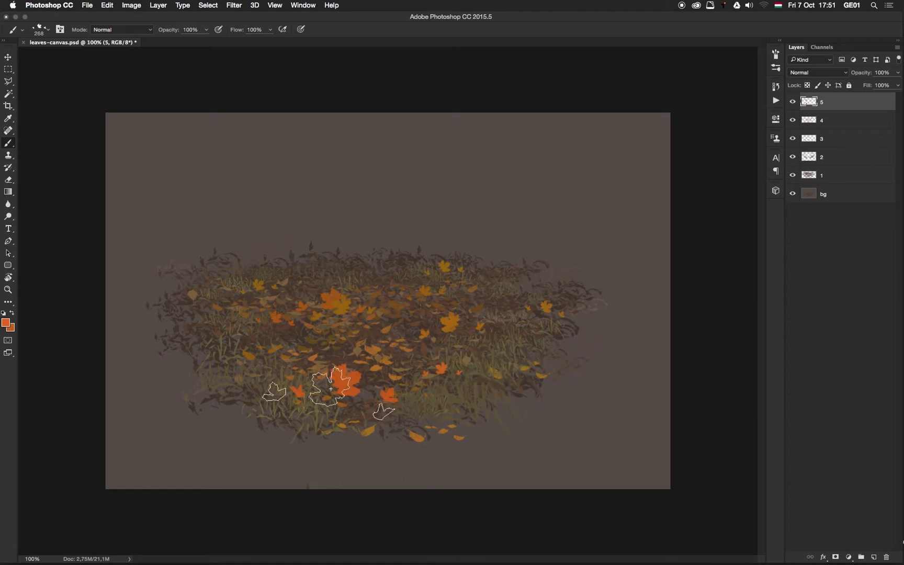
pyautogui.rightClick(439, 325)
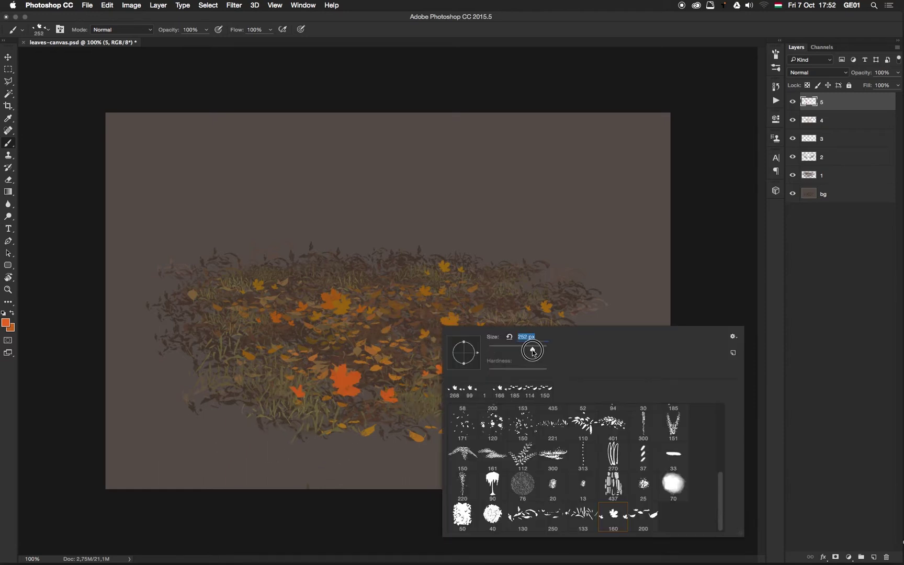
pyautogui.press('Return')
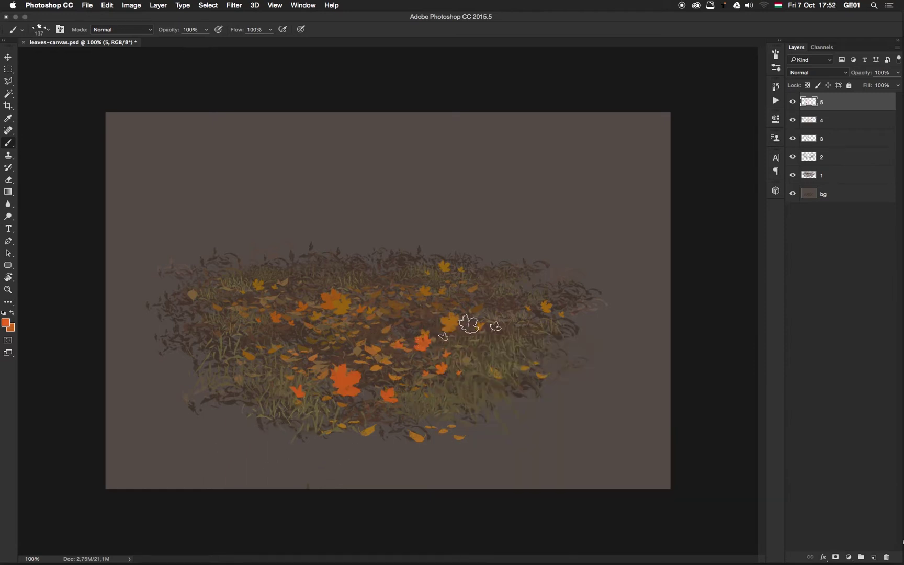
pyautogui.click(522, 298)
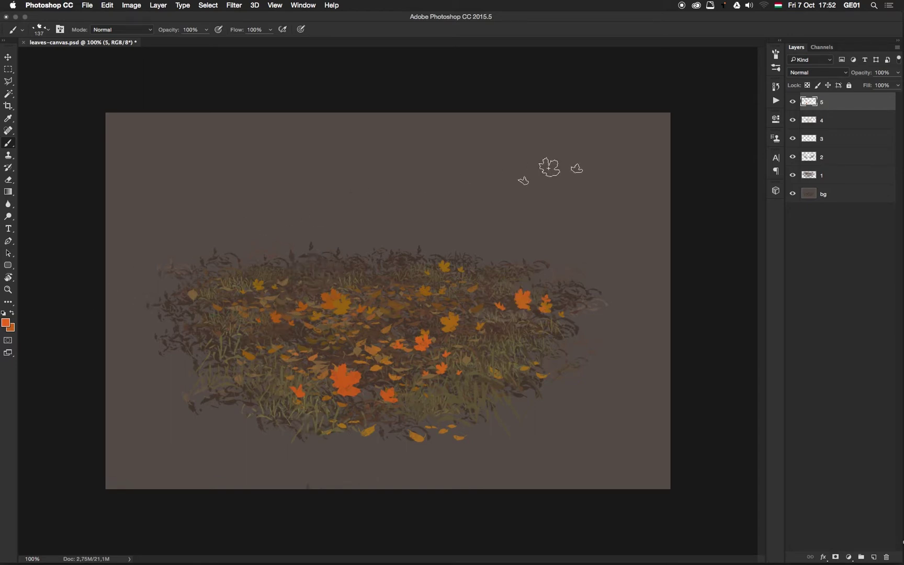
# Step: Switch to the grass brush at 111 px and set both foreground and background to olive tones sampled from the painted grass
pyautogui.rightClick(377, 331)
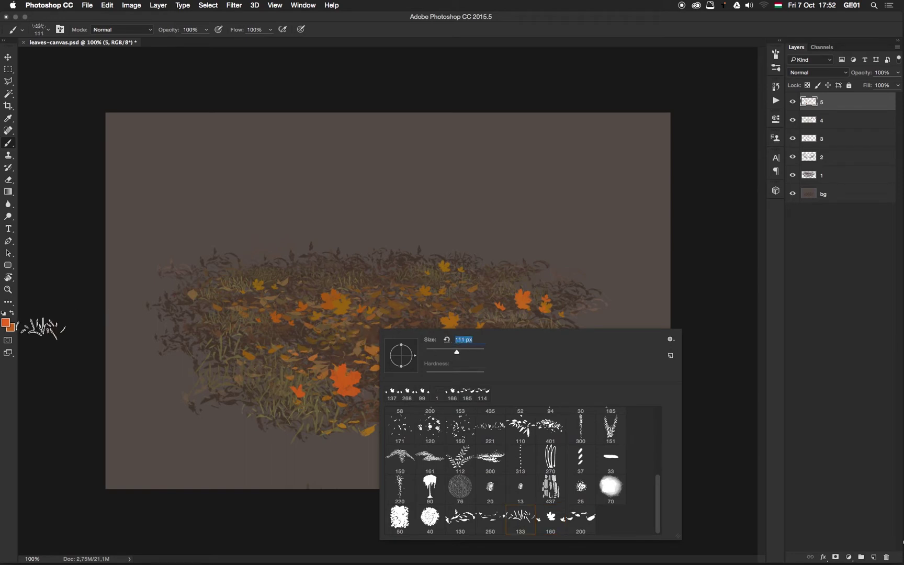
pyautogui.click(7, 322)
pyautogui.click(337, 428)
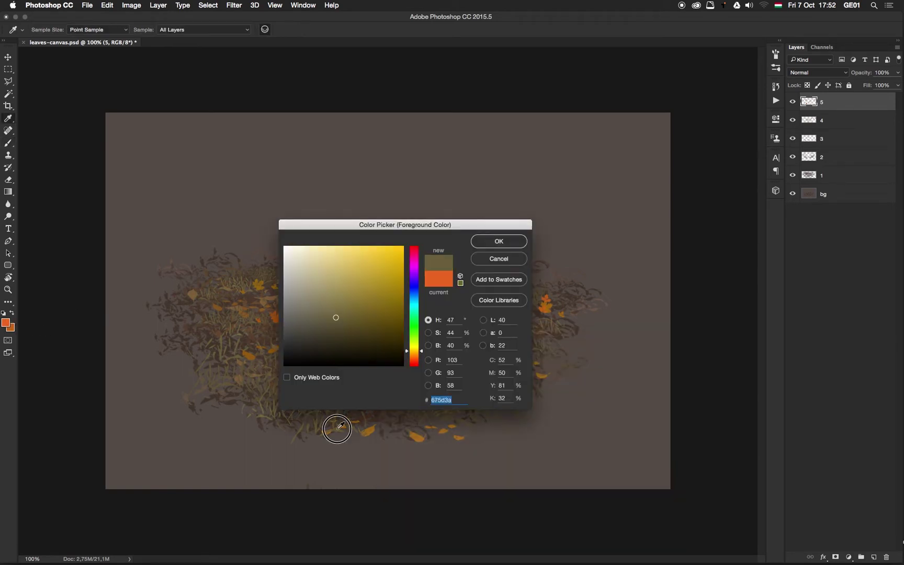
pyautogui.click(490, 248)
pyautogui.click(6, 323)
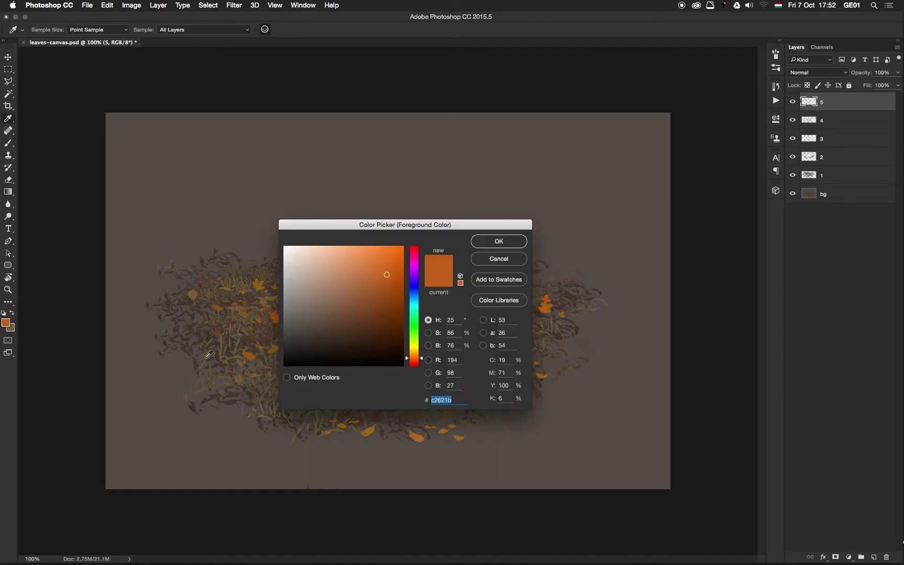
pyautogui.click(342, 426)
pyautogui.click(343, 305)
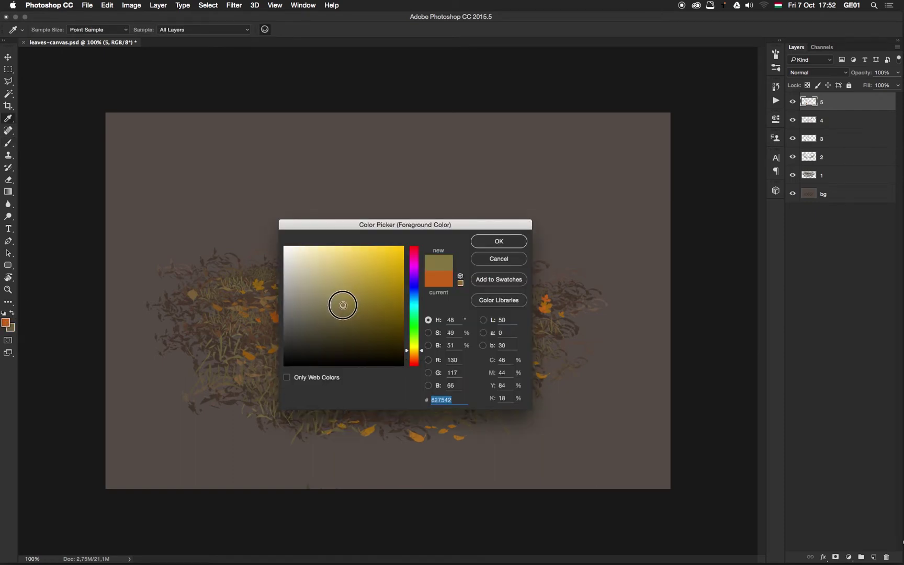
pyautogui.press('Return')
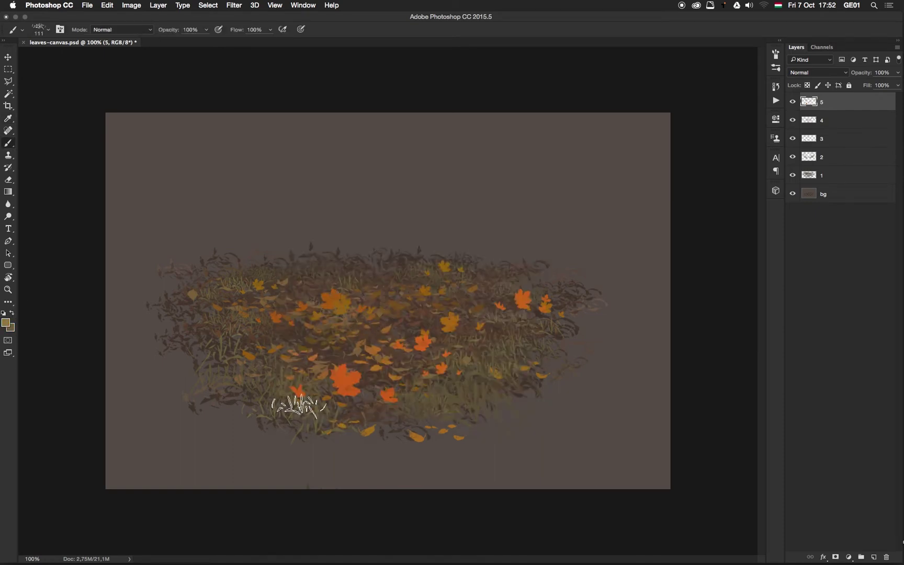
# Step: Lighten the foreground to a pale olive yellow and the background to olive 9a8539
pyautogui.click(5, 323)
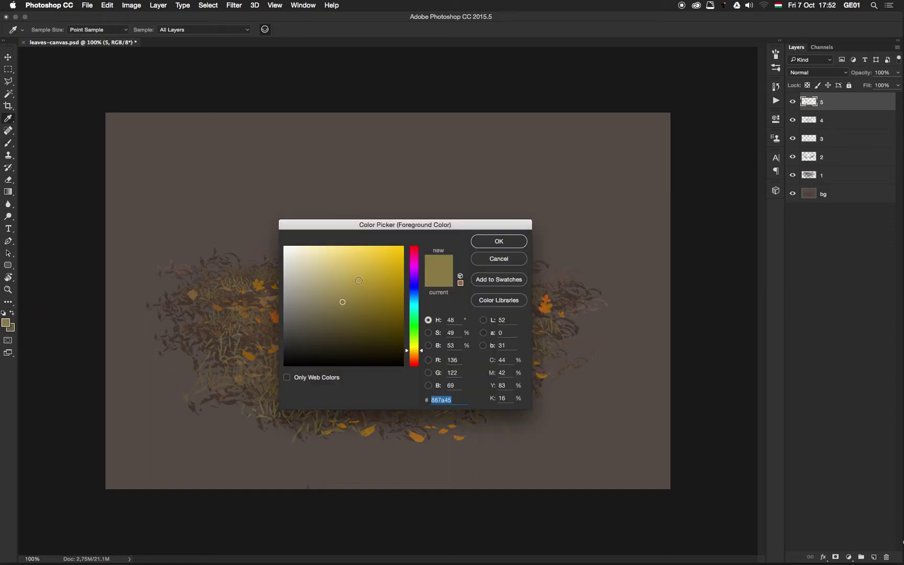
pyautogui.click(350, 276)
pyautogui.press('Return')
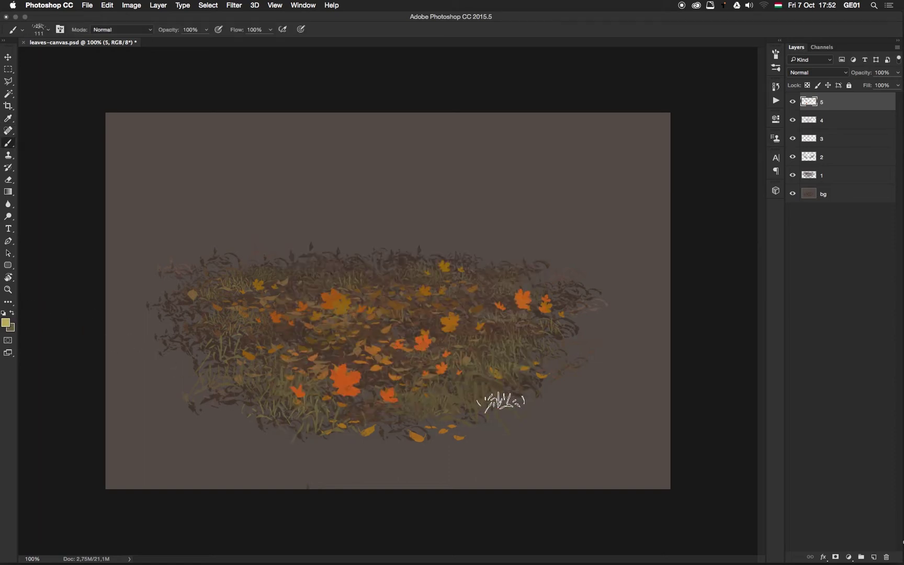
pyautogui.click(10, 327)
pyautogui.click(353, 296)
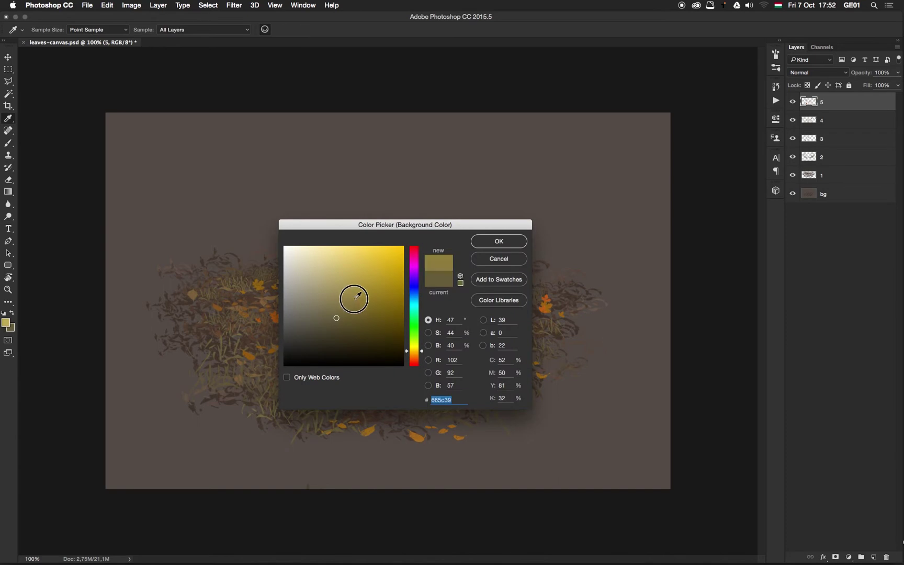
pyautogui.press('Return')
# Step: Paint light grass tufts over the maple leaves across the patch's middle and right side on layer 5
pyautogui.click(278, 325)
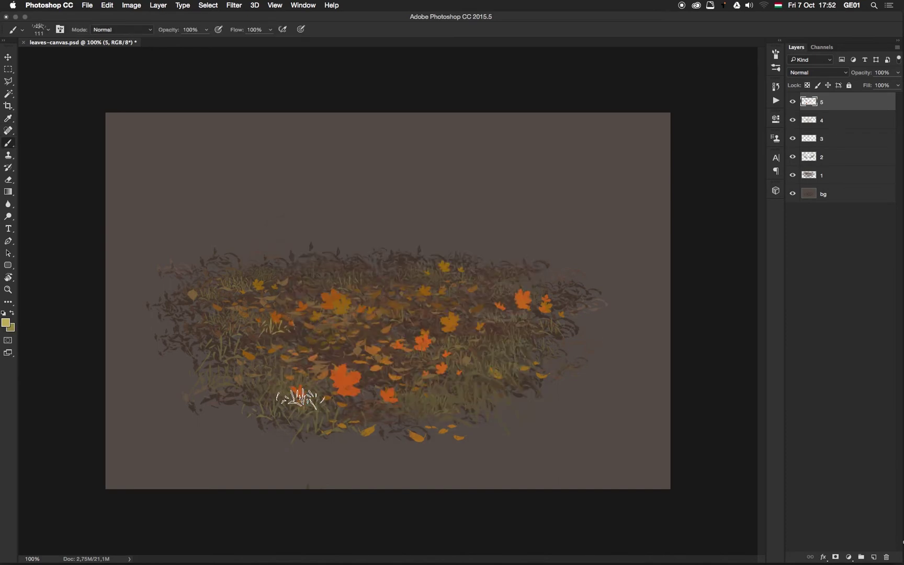
pyautogui.click(374, 312)
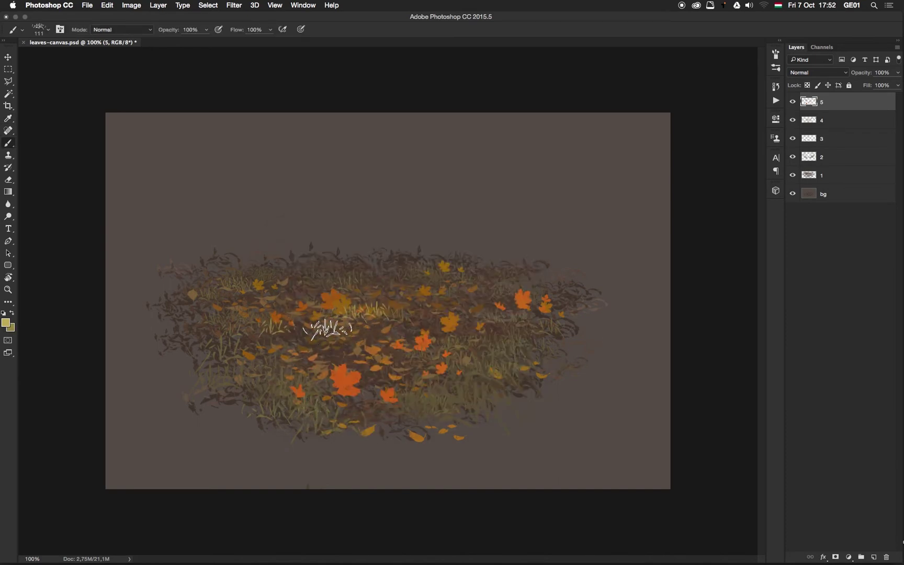
pyautogui.click(321, 313)
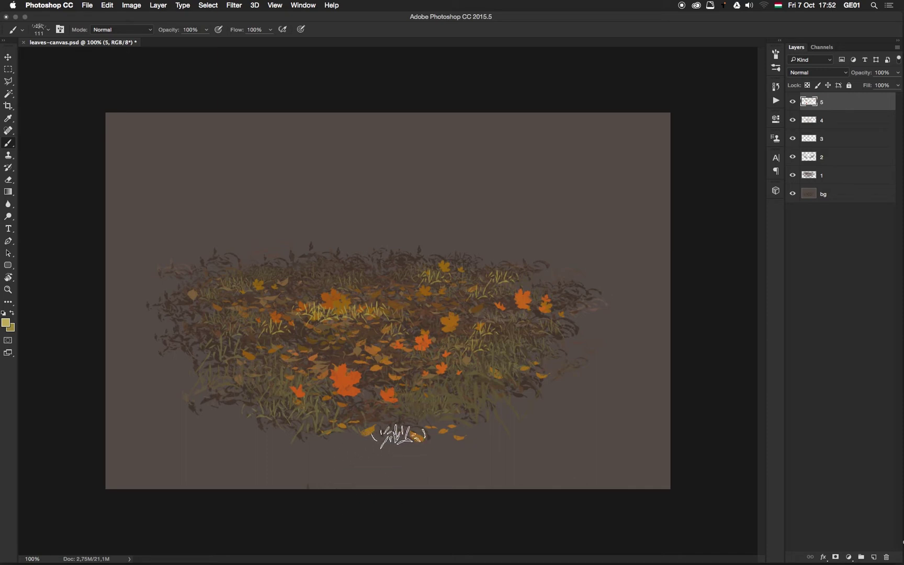
# Step: Enlarge the grass brush to 220 px and paint tall tufts at the patch's front, just below the biggest orange-red maple leaf
pyautogui.rightClick(430, 364)
pyautogui.moveTo(525, 376); pyautogui.dragTo(526, 375)
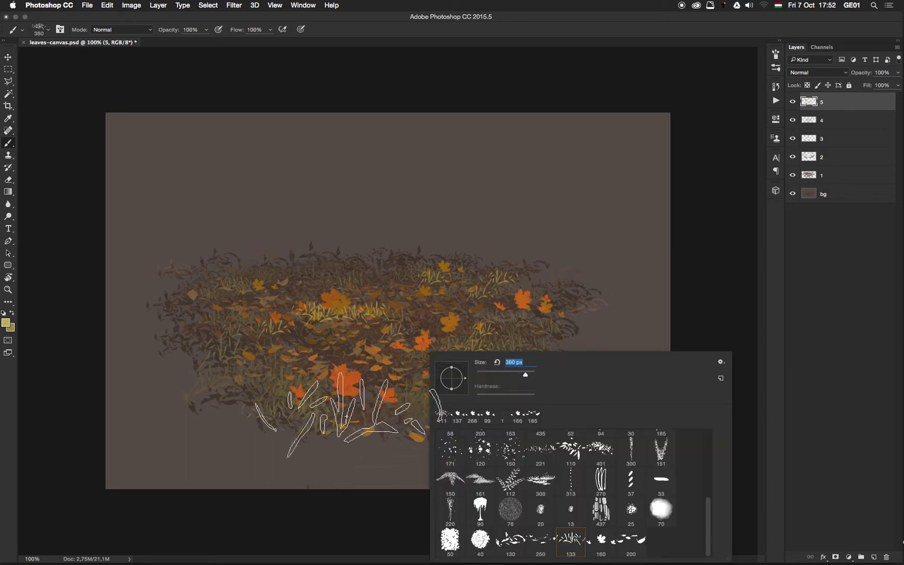
pyautogui.click(312, 421)
pyautogui.rightClick(433, 373)
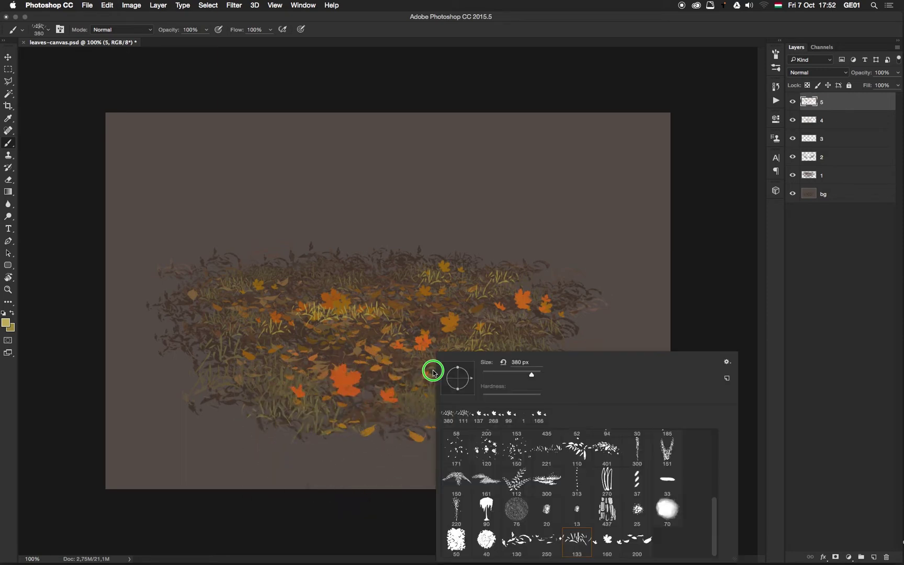
pyautogui.moveTo(527, 375); pyautogui.dragTo(523, 375)
pyautogui.click(332, 419)
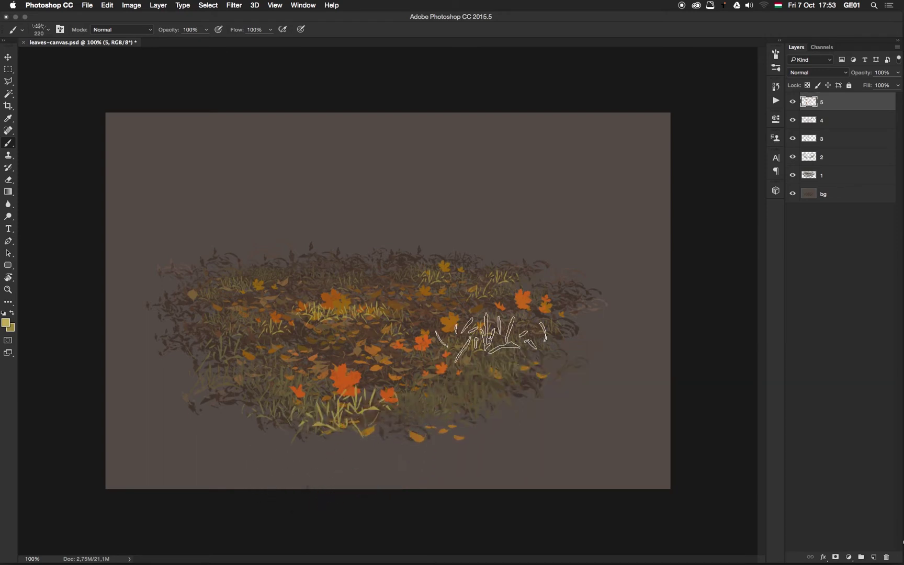
# Step: Darken the foreground olive, reduce the grass brush to 67 px and add a small tuft extending the middle grass row to the right
pyautogui.click(5, 323)
pyautogui.moveTo(353, 309)
pyautogui.mouseDown()
pyautogui.moveTo(354, 285)
pyautogui.moveTo(351, 296)
pyautogui.mouseUp()
pyautogui.press('Return')
pyautogui.press('b')
pyautogui.rightClick(475, 379)
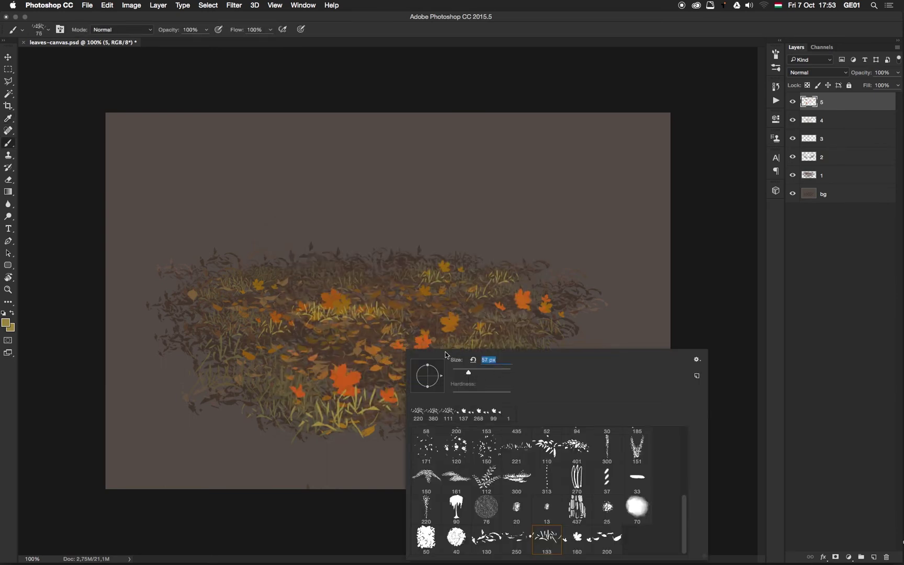
pyautogui.press('Return')
pyautogui.rightClick(425, 299)
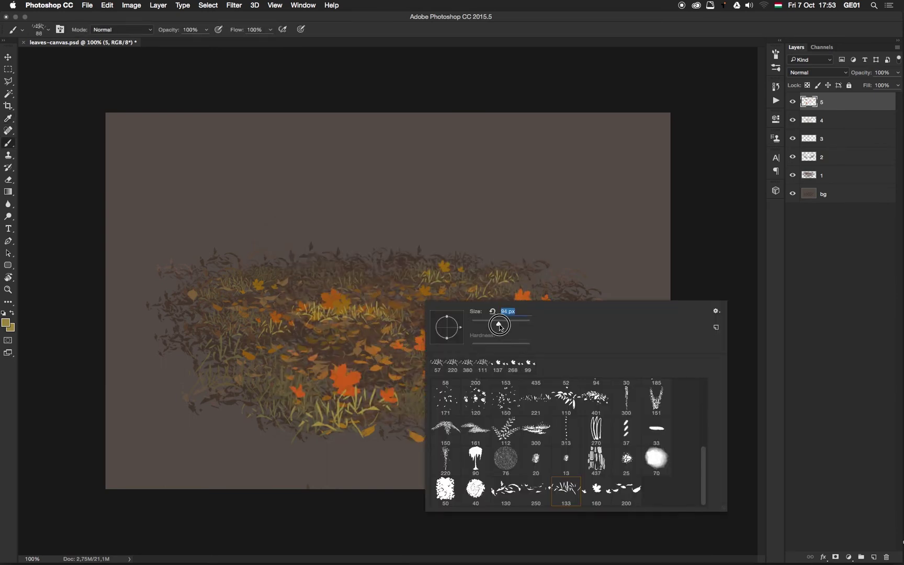
pyautogui.moveTo(499, 325); pyautogui.dragTo(496, 325)
pyautogui.click(401, 313)
# Step: Set the grass brush to 95 px and the background to muted brown 81663b, and paint tufts along the patch's back
pyautogui.rightClick(432, 294)
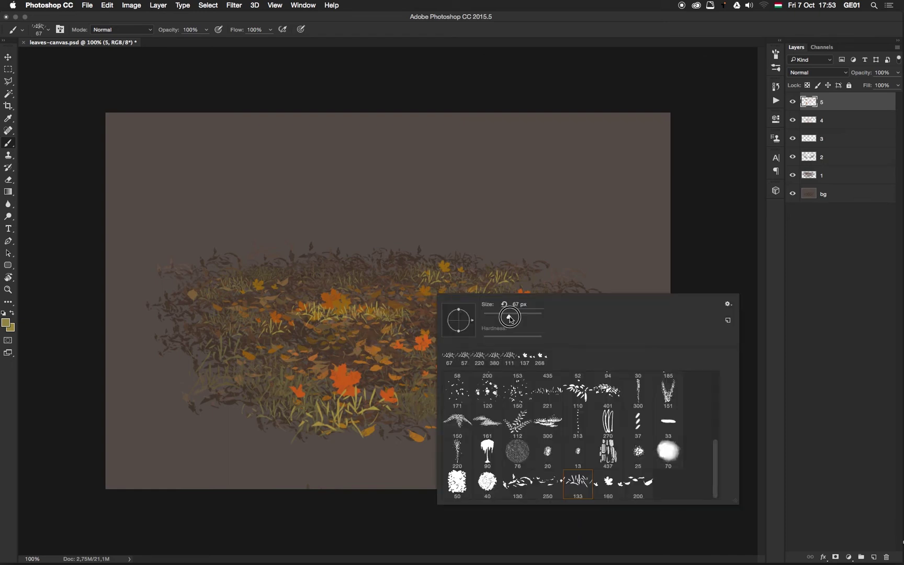
pyautogui.press('Return')
pyautogui.click(11, 329)
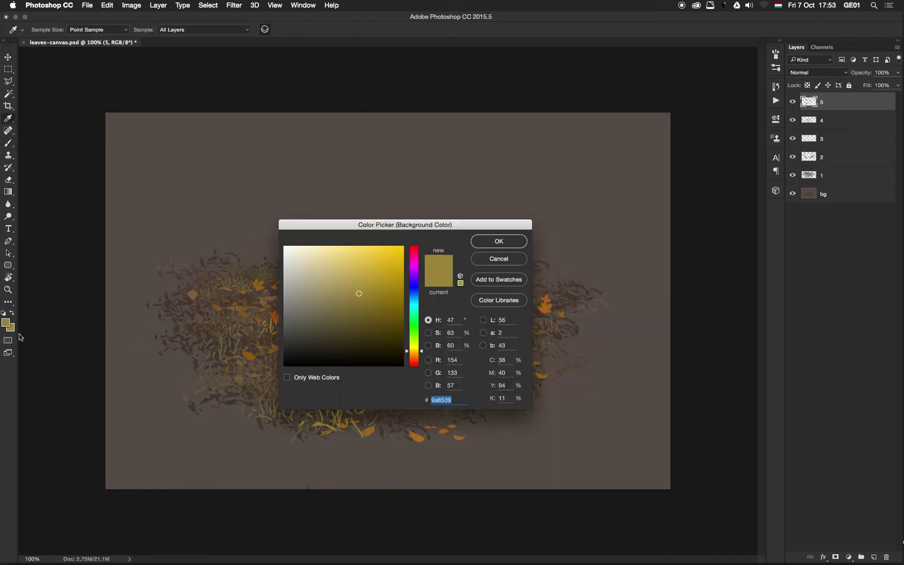
pyautogui.click(416, 354)
pyautogui.click(349, 306)
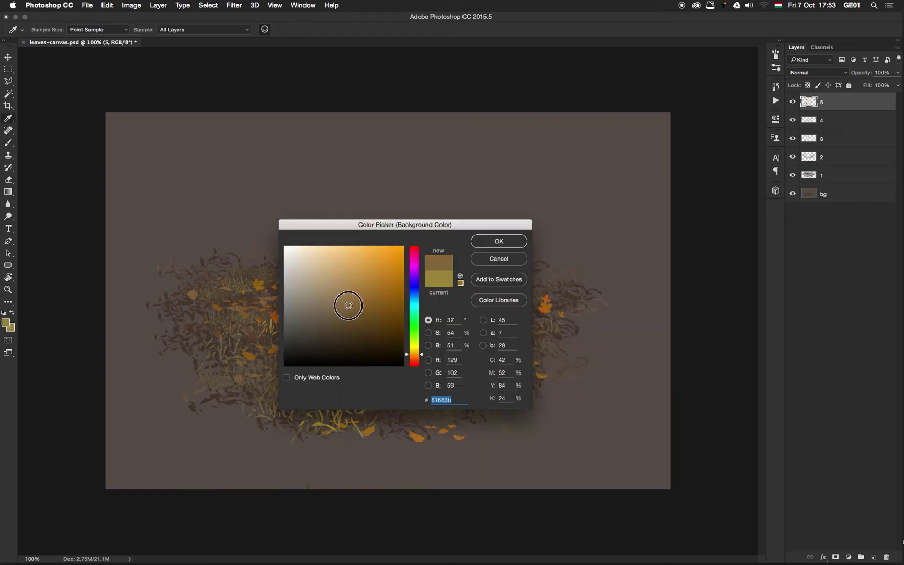
pyautogui.click(482, 245)
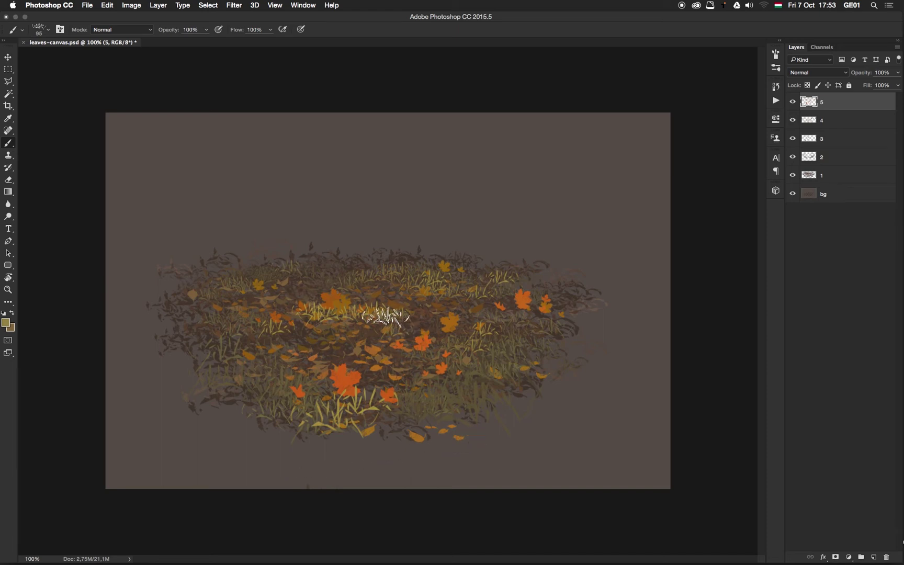
# Step: Switch to the 250 px flat scattered-leaf brush and reduce its size to 162 px
pyautogui.rightClick(317, 308)
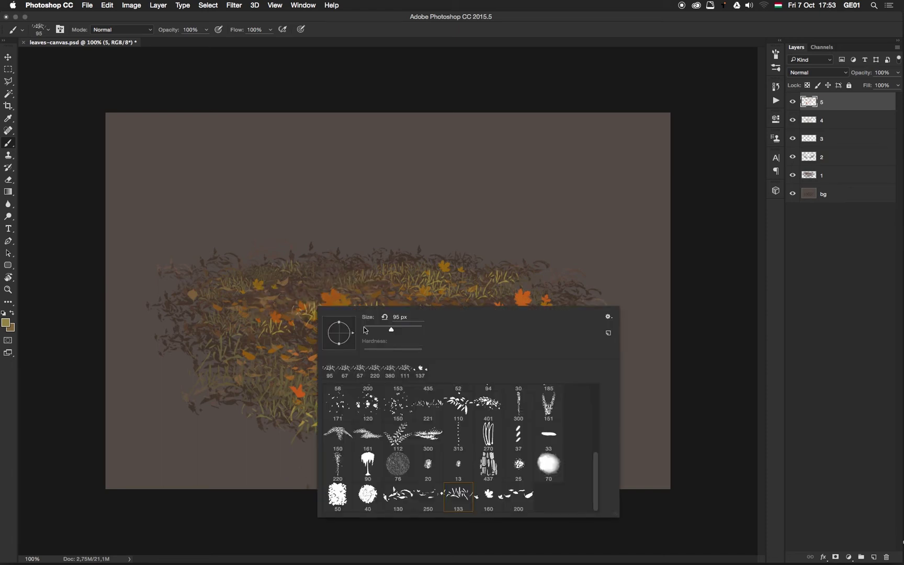
pyautogui.click(404, 300)
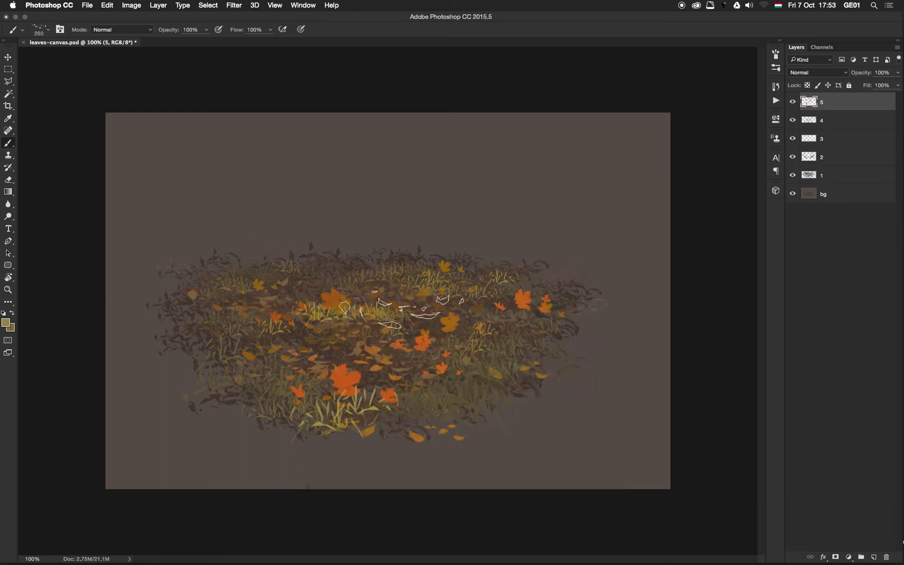
pyautogui.rightClick(404, 309)
pyautogui.click(352, 307)
# Step: Shift the foreground to a brighter yellow-olive and reduce the scattered-leaf brush to 143 px
pyautogui.click(6, 323)
pyautogui.moveTo(354, 286); pyautogui.dragTo(361, 284)
pyautogui.press('Return')
pyautogui.rightClick(412, 333)
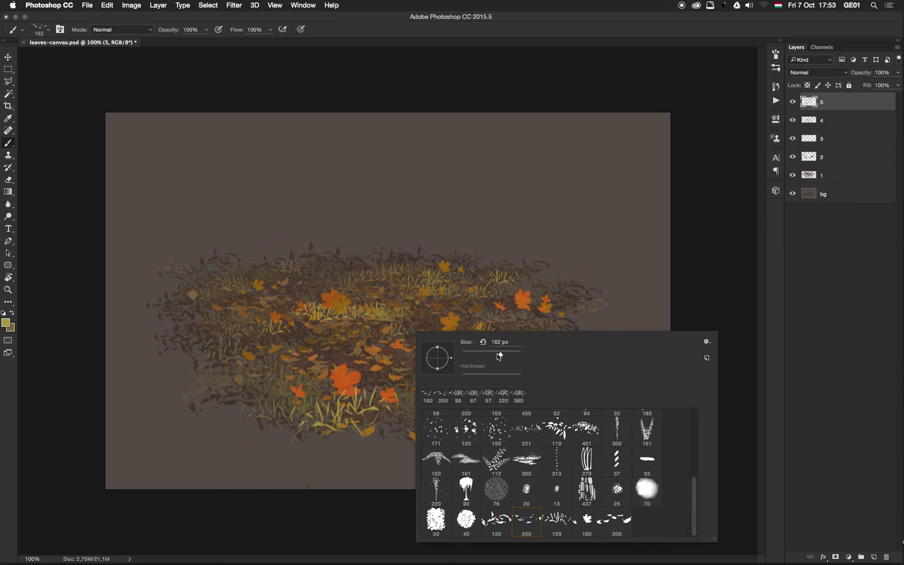
pyautogui.moveTo(500, 354); pyautogui.dragTo(498, 354)
pyautogui.press('Return')
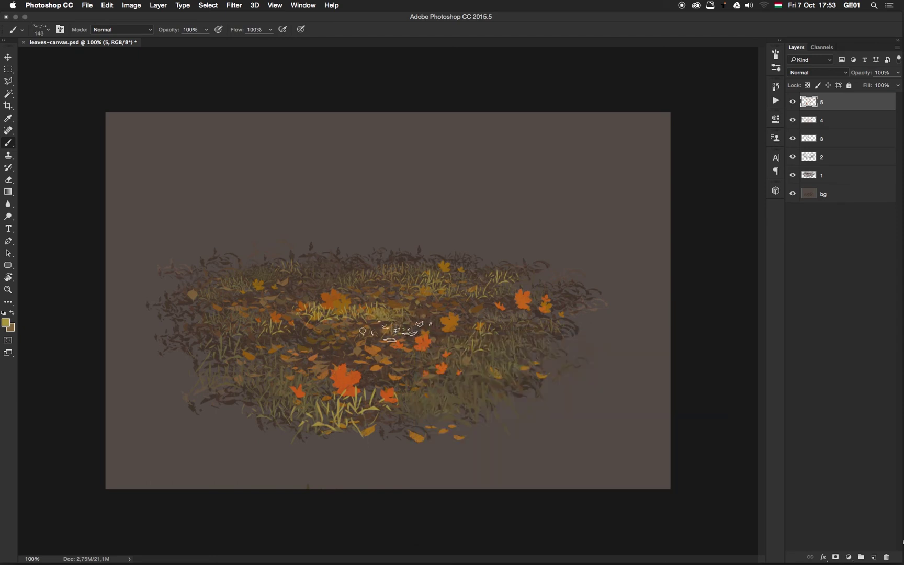
# Step: Set the foreground to a dark saturated red, about 923316, for the scattered leaves
pyautogui.click(6, 322)
pyautogui.click(415, 361)
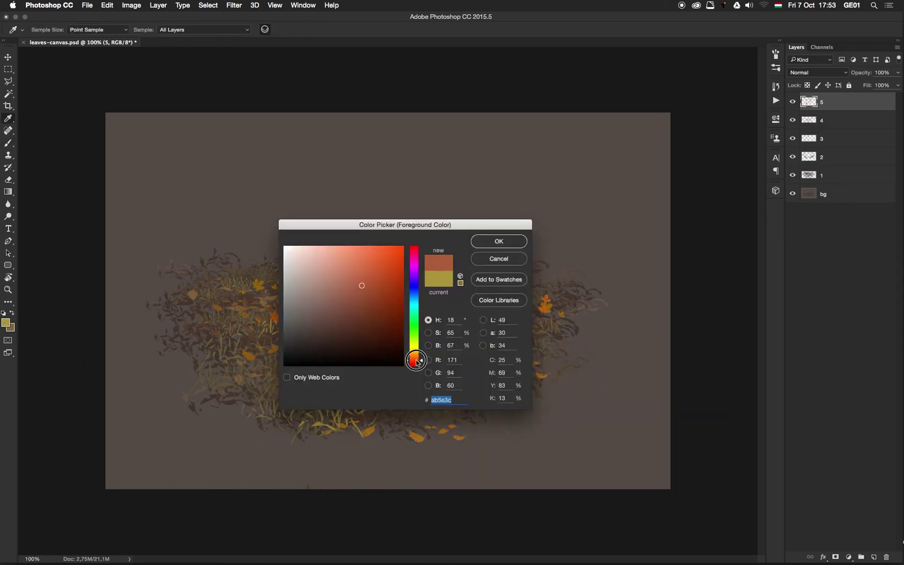
pyautogui.moveTo(383, 299); pyautogui.dragTo(385, 297)
pyautogui.click(415, 362)
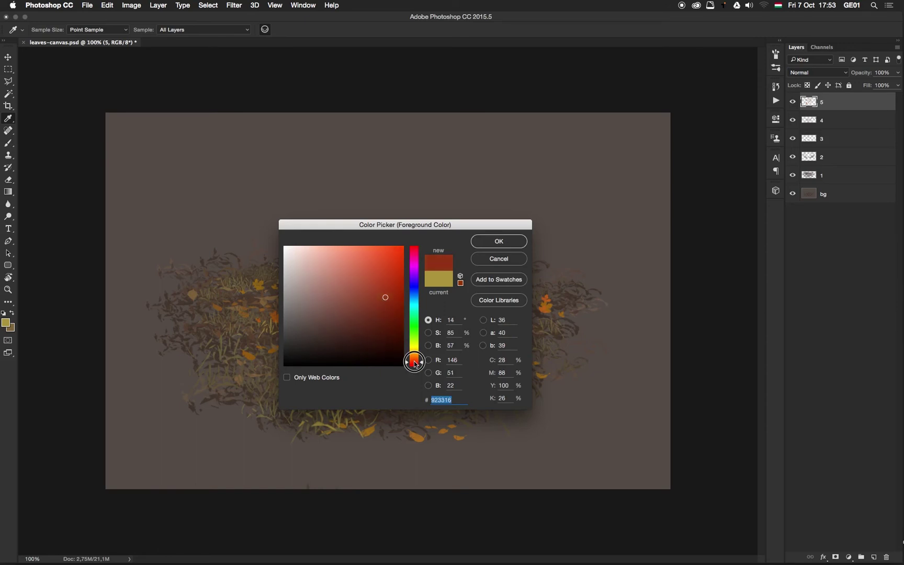
pyautogui.click(494, 241)
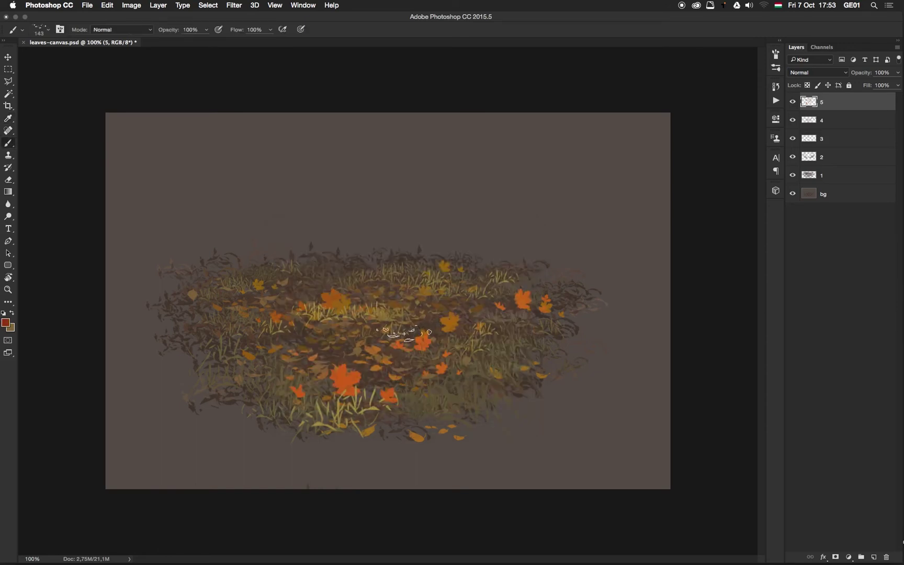
# Step: Fine-tune the foreground red, enlarge the leaf brush to 178 px and scatter small red leaves over the patch's right side on layer 5
pyautogui.click(7, 324)
pyautogui.click(414, 360)
pyautogui.moveTo(375, 316)
pyautogui.mouseDown()
pyautogui.moveTo(383, 317)
pyautogui.moveTo(377, 297)
pyautogui.mouseUp()
pyautogui.press('Return')
pyautogui.rightClick(535, 330)
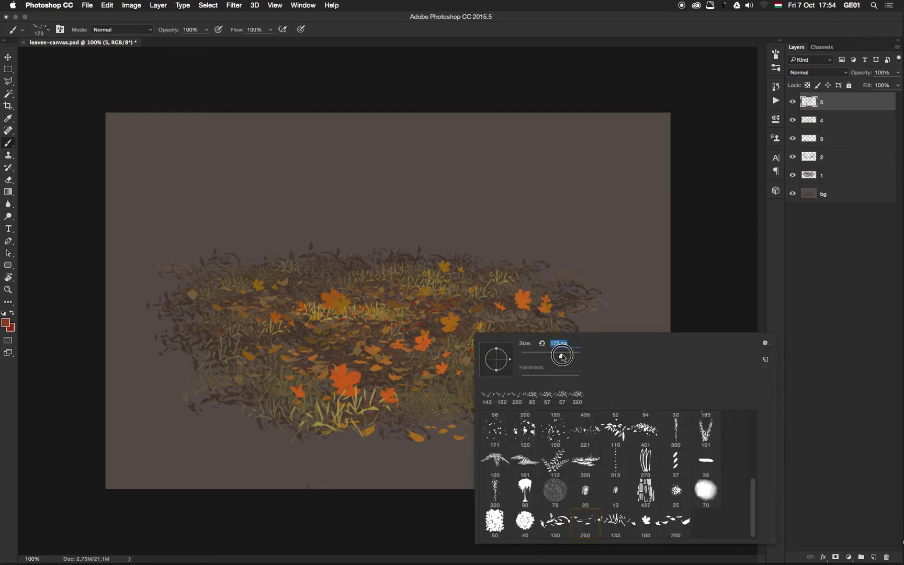
pyautogui.press('Return')
pyautogui.click(376, 442)
pyautogui.press('super+z')
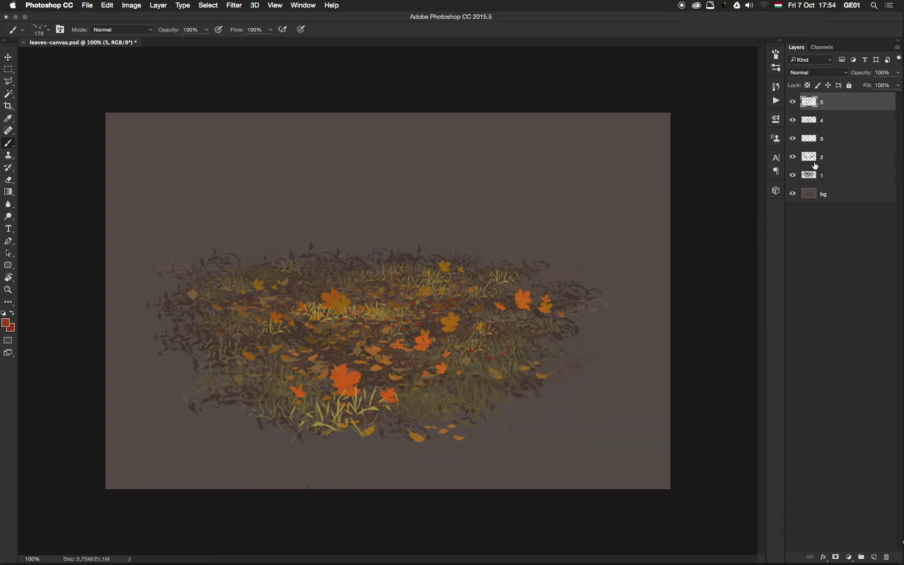
# Step: Enlarge the leaf brush to 236 px, try red leaves on layer 2 across the patch's front left, and undo the last stroke
pyautogui.click(827, 139)
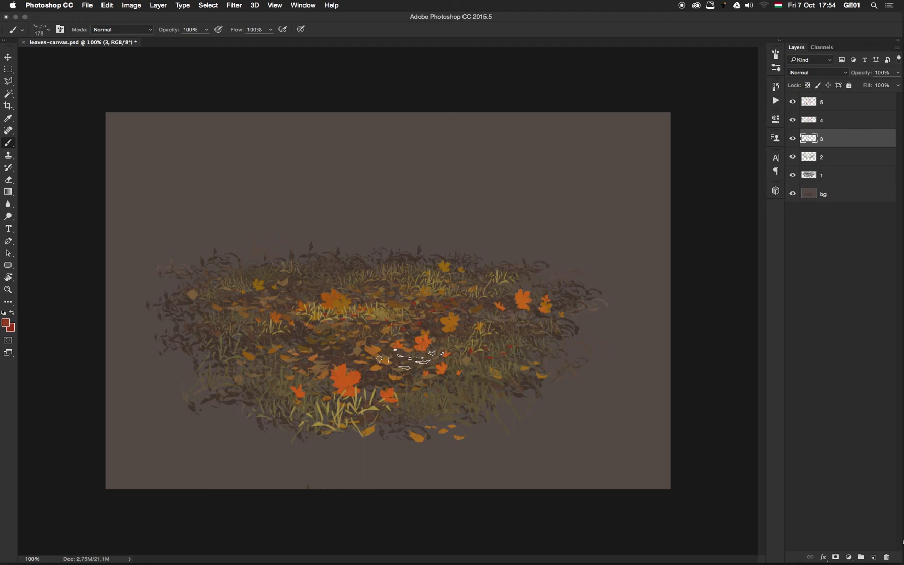
pyautogui.click(829, 161)
pyautogui.rightClick(307, 366)
pyautogui.moveTo(397, 375); pyautogui.dragTo(401, 376)
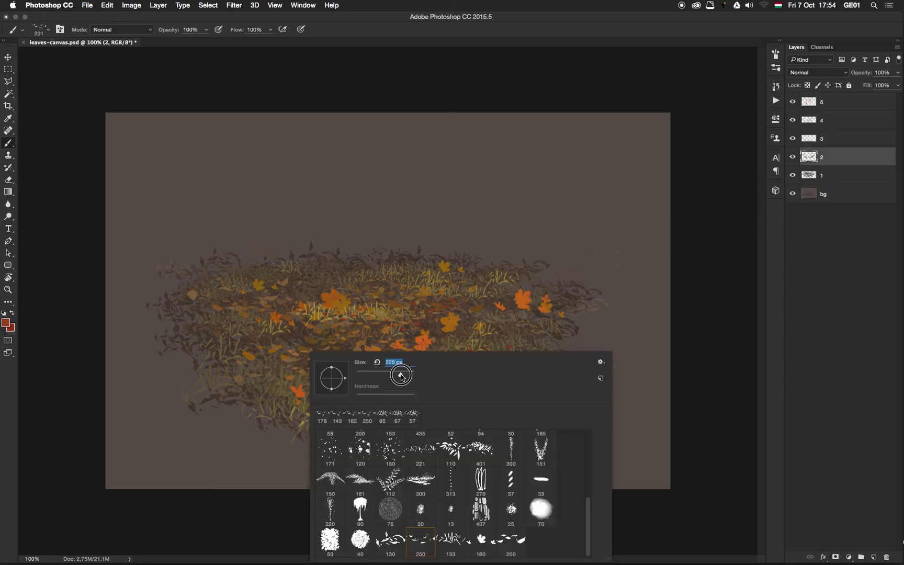
pyautogui.press('Return')
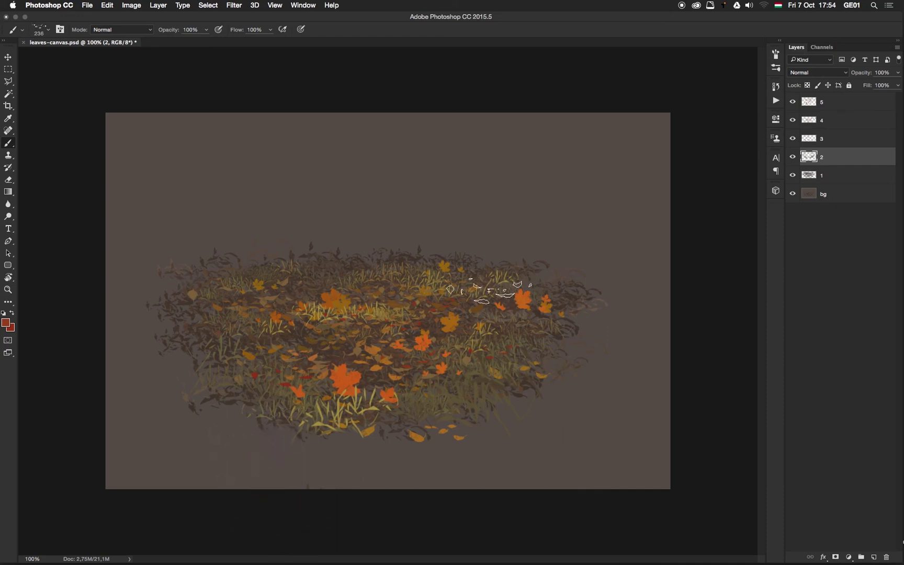
pyautogui.click(792, 159)
pyautogui.click(792, 159)
pyautogui.press('super+z')
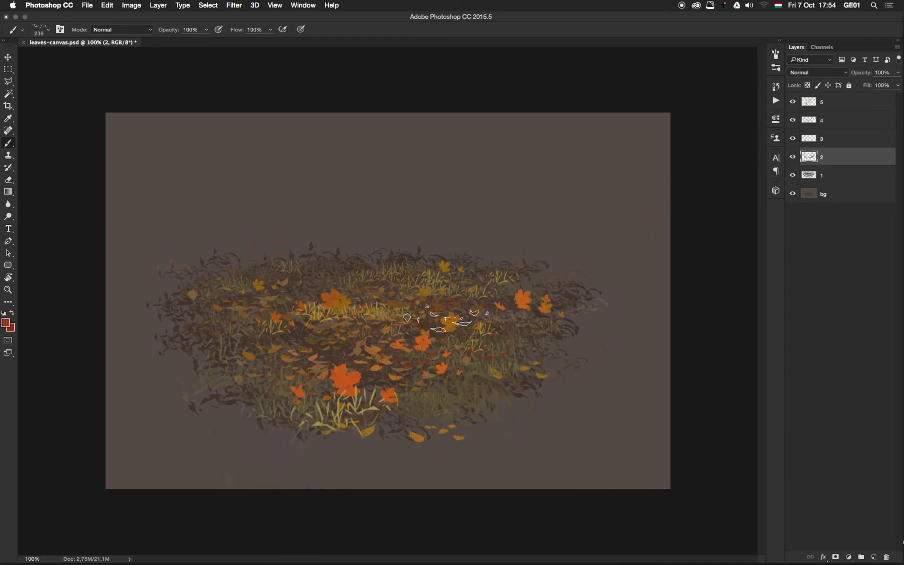
# Step: Scatter red leaves on layer 1 beneath the grass, over the patch's front left, centre and right side
pyautogui.click(822, 177)
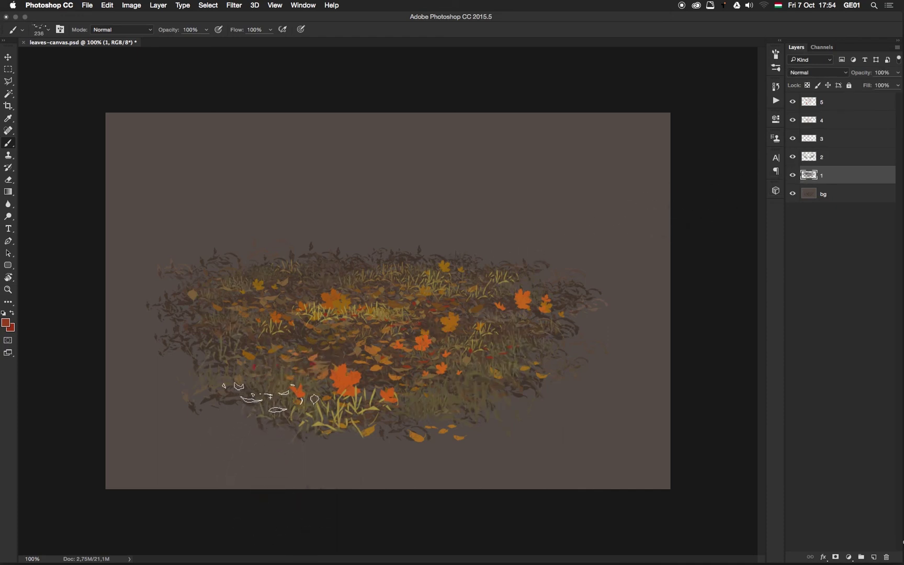
pyautogui.click(262, 383)
pyautogui.click(389, 320)
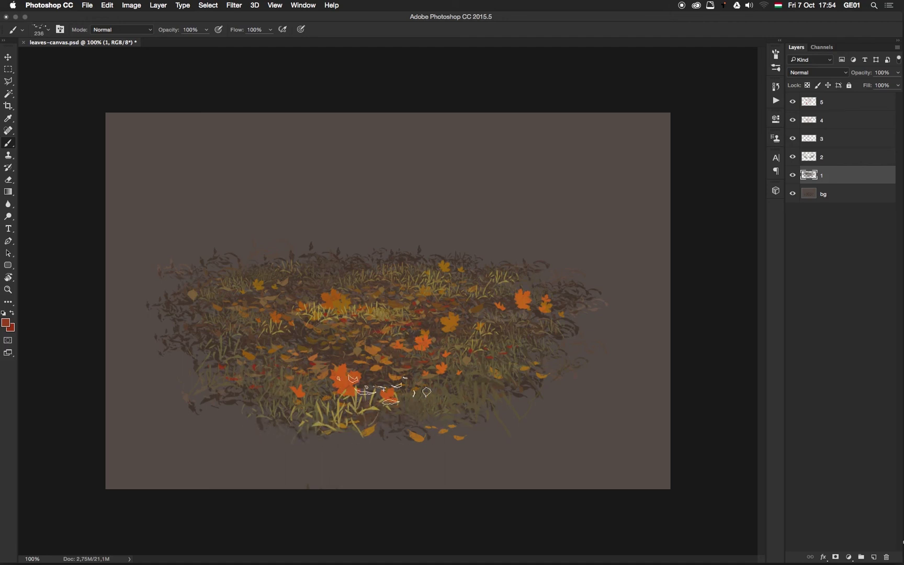
pyautogui.click(438, 311)
pyautogui.click(472, 316)
pyautogui.click(417, 300)
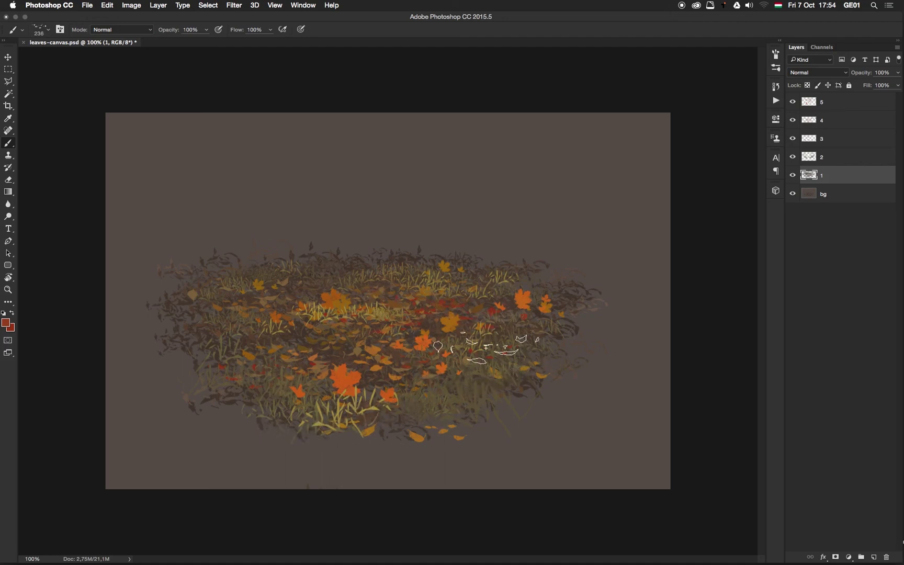